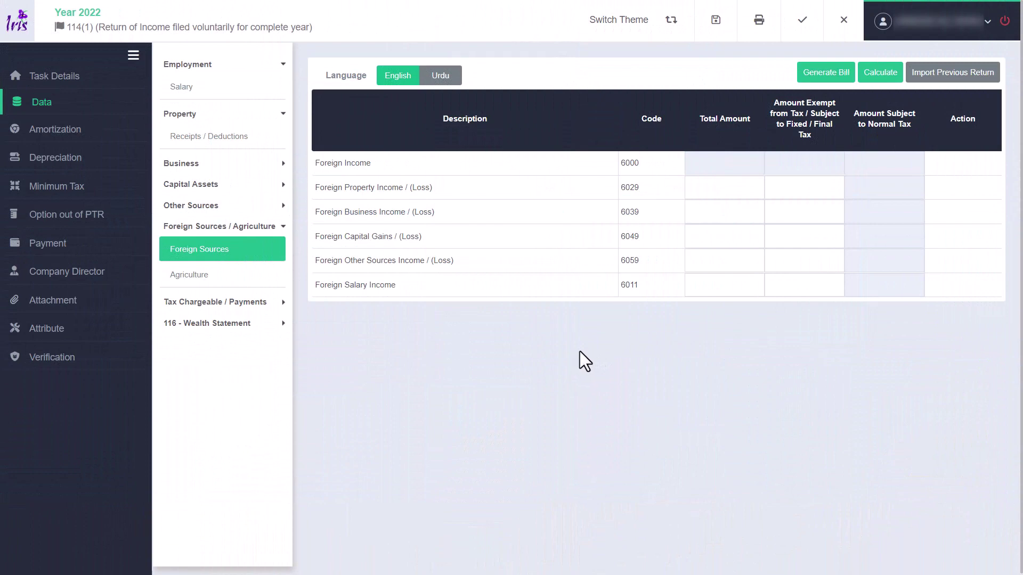
# - Enter 350,000 as the total amount for Pay, Wages or Other Remuneration under Salary and calculate the section
pyautogui.click(218, 226)
pyautogui.click(196, 115)
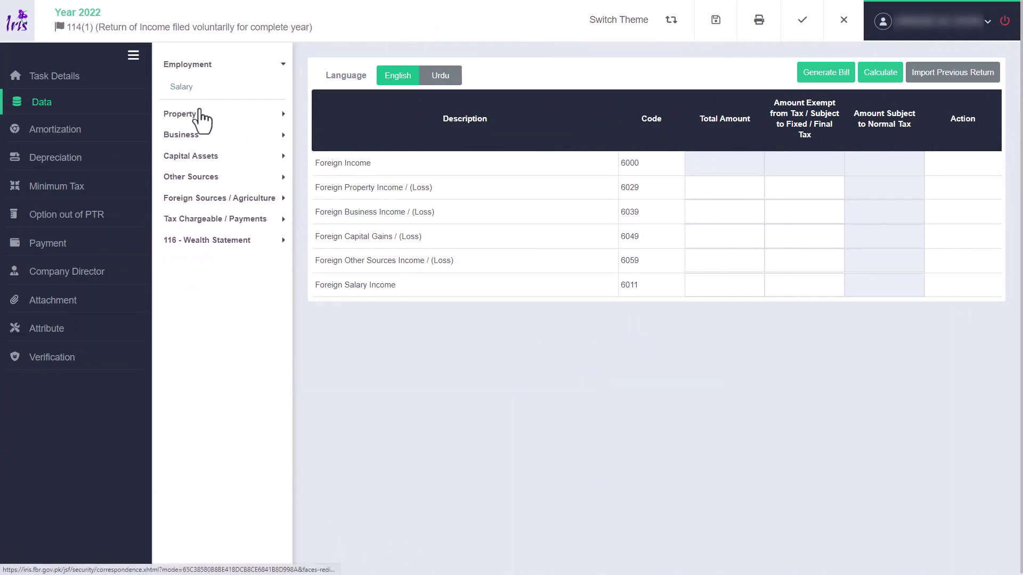
pyautogui.click(197, 88)
pyautogui.click(753, 187)
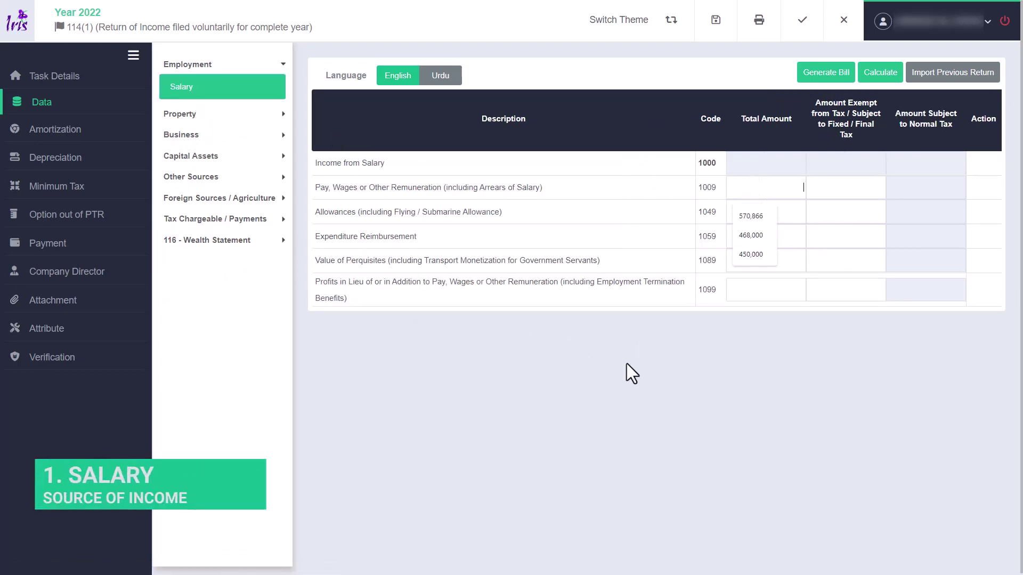
pyautogui.write('35000')
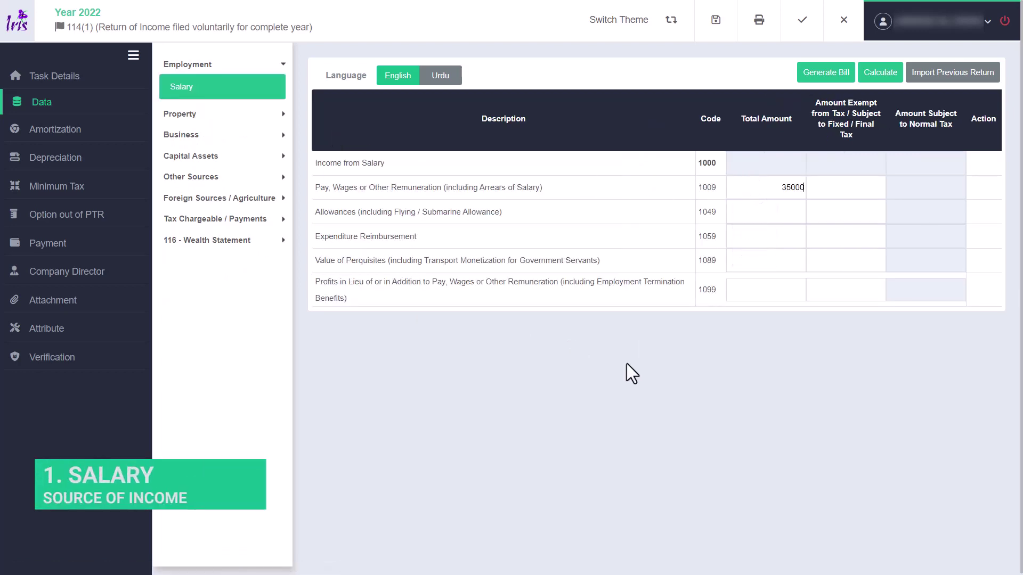
pyautogui.press('Tab')
pyautogui.click(882, 77)
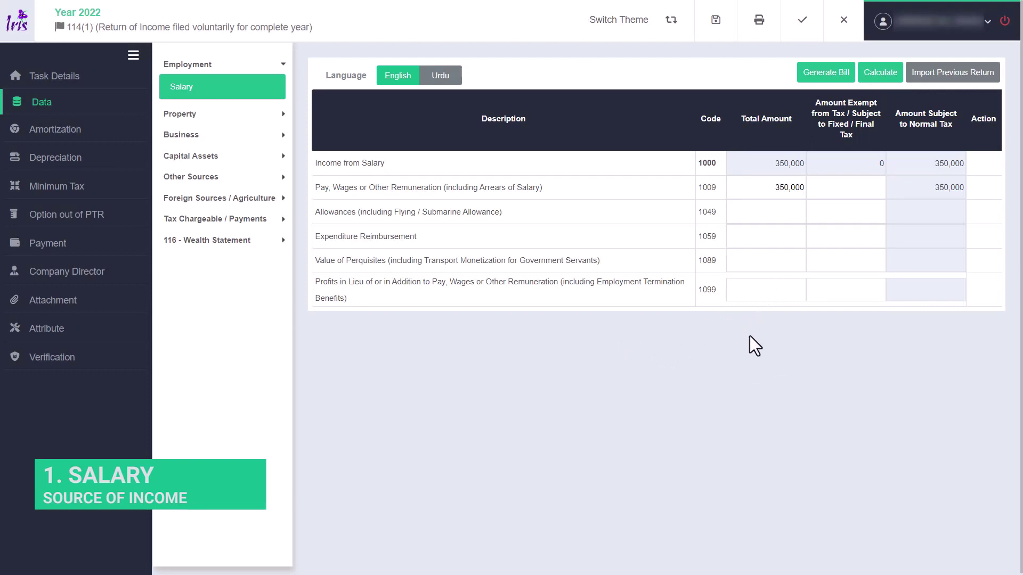
# - Enter 200,000 as the total Rent Received or Receivable under the property receipts and deductions, and calculate the section
pyautogui.click(202, 118)
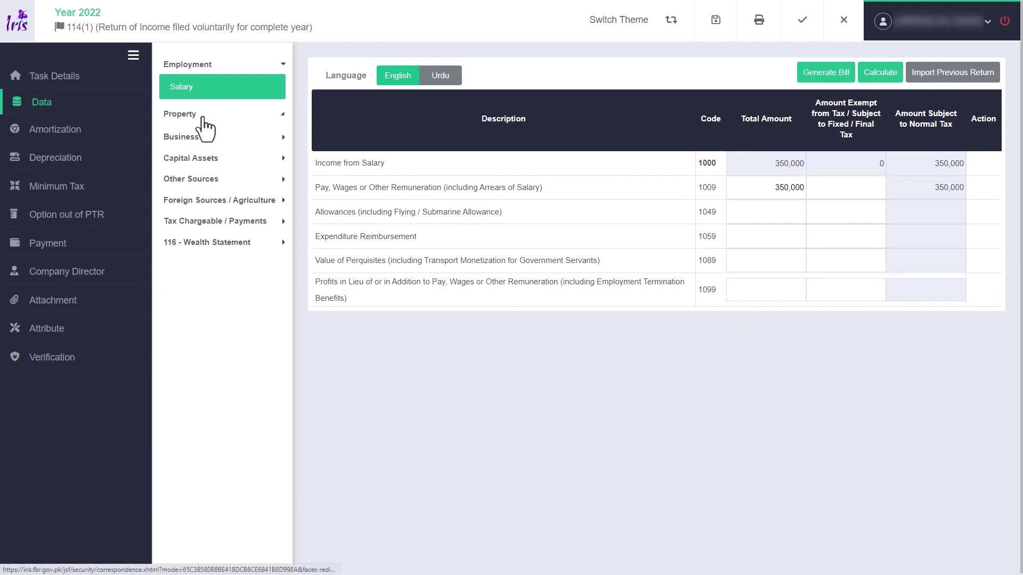
pyautogui.click(205, 138)
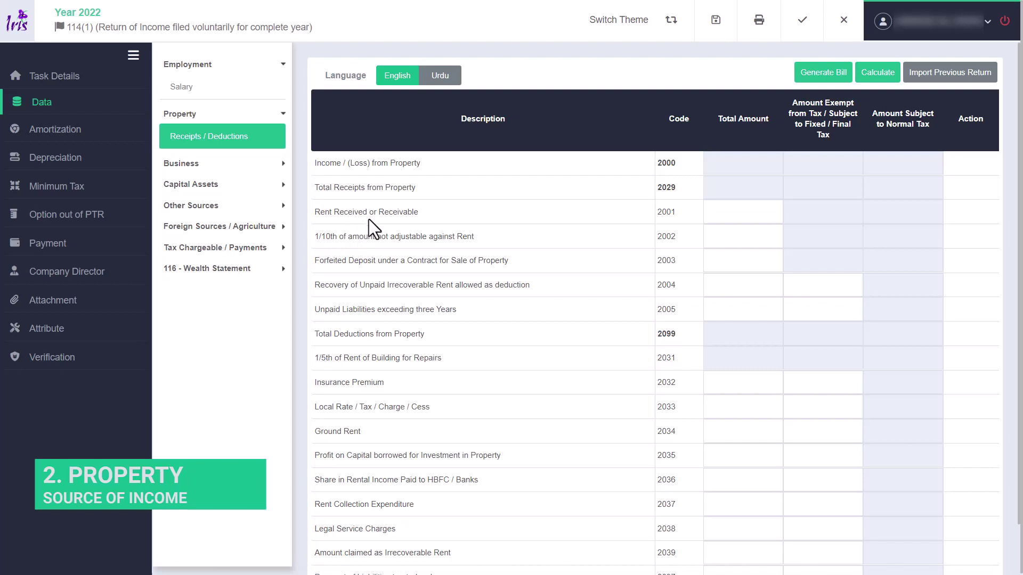
pyautogui.click(714, 221)
pyautogui.write('200,000')
pyautogui.press('Tab')
pyautogui.click(874, 81)
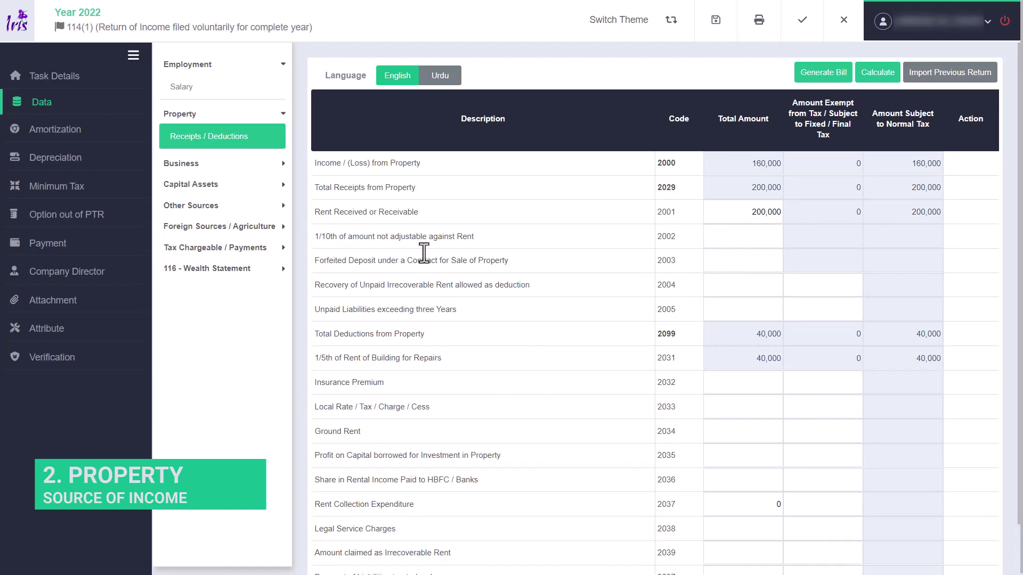
# - Enter 500,000 as the total amount for Others under the business Other Revenues and calculate the section
pyautogui.click(204, 116)
pyautogui.click(197, 135)
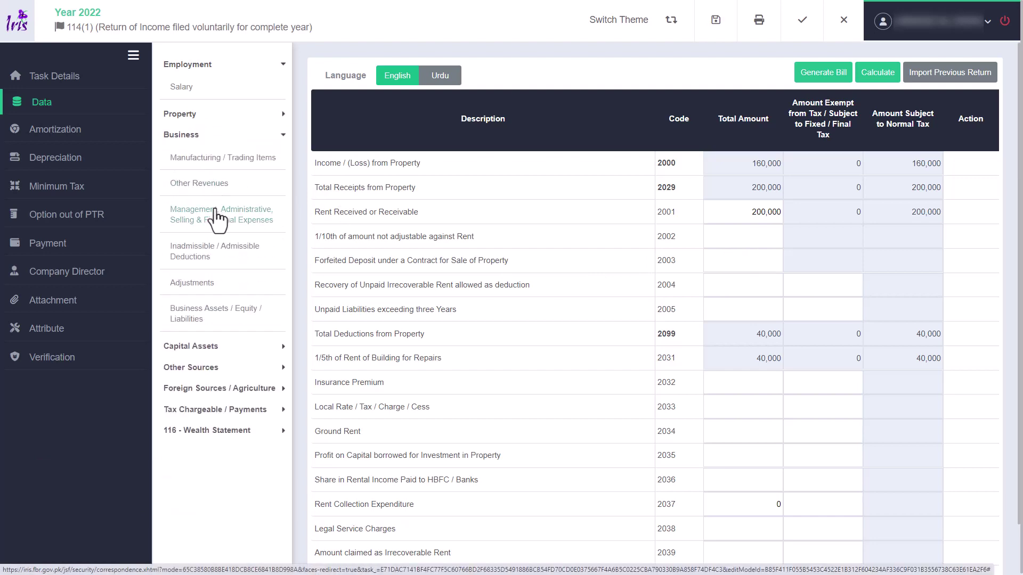
pyautogui.click(215, 186)
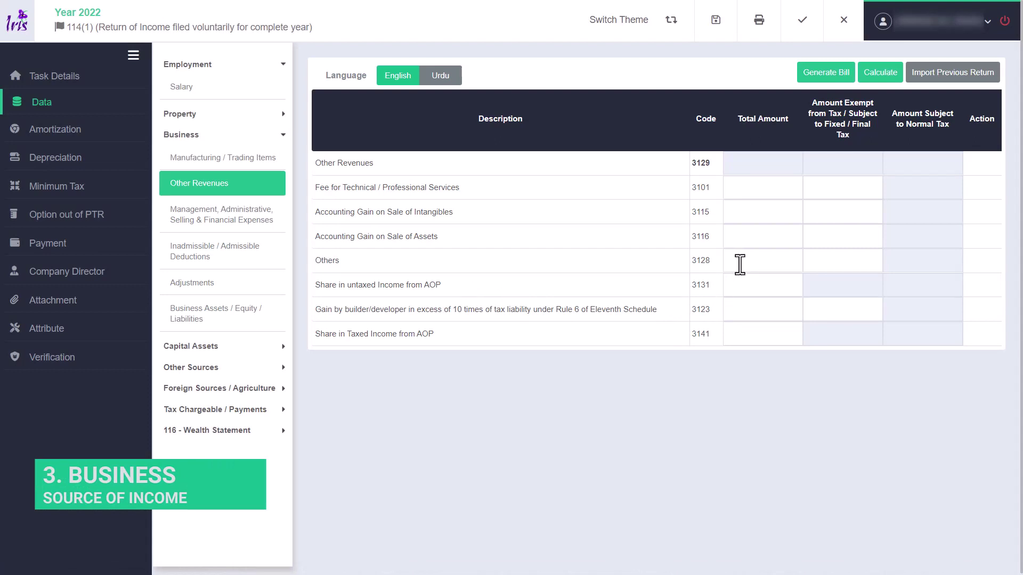
pyautogui.click(740, 264)
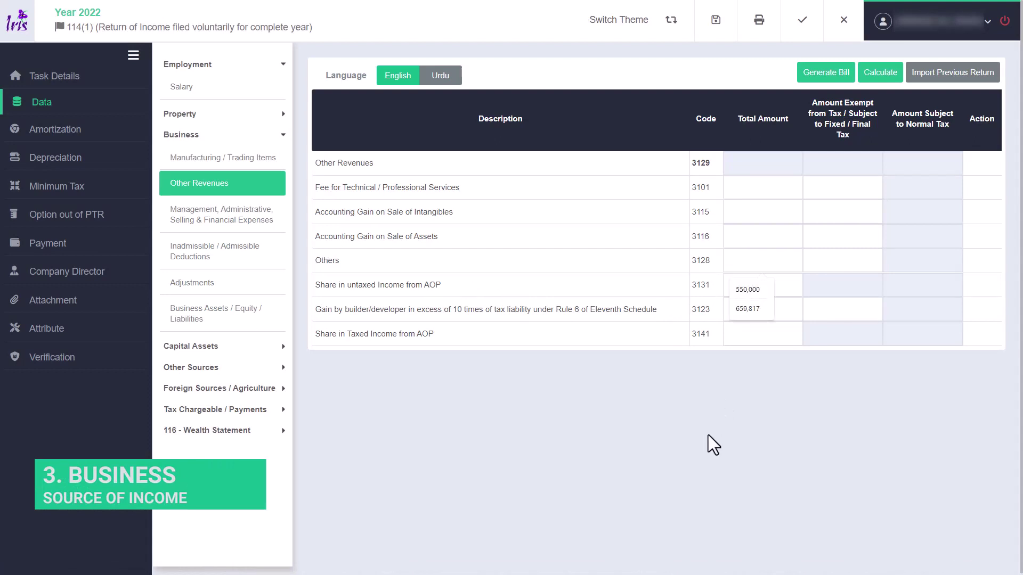
pyautogui.write('500000')
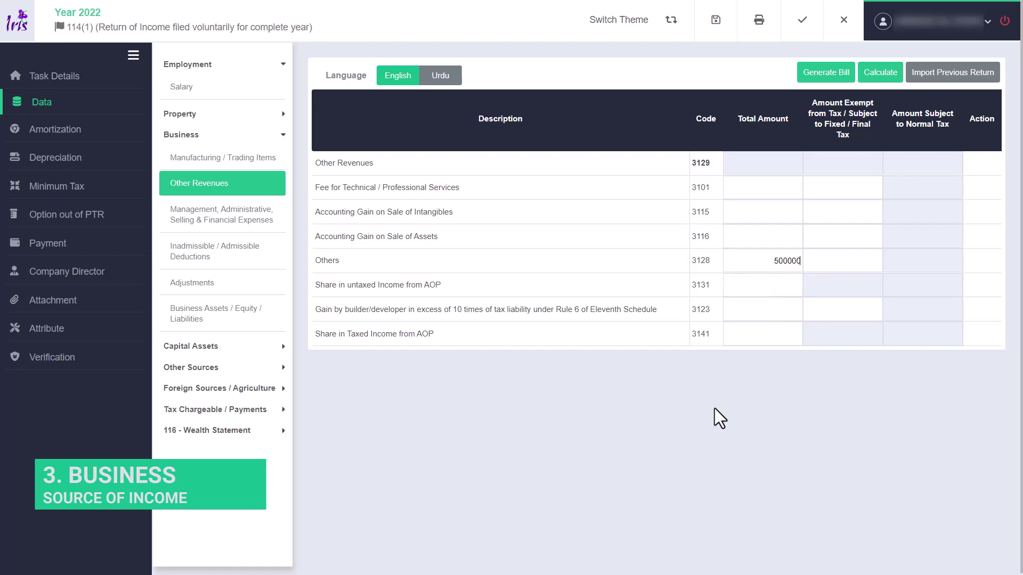
pyautogui.press('Tab')
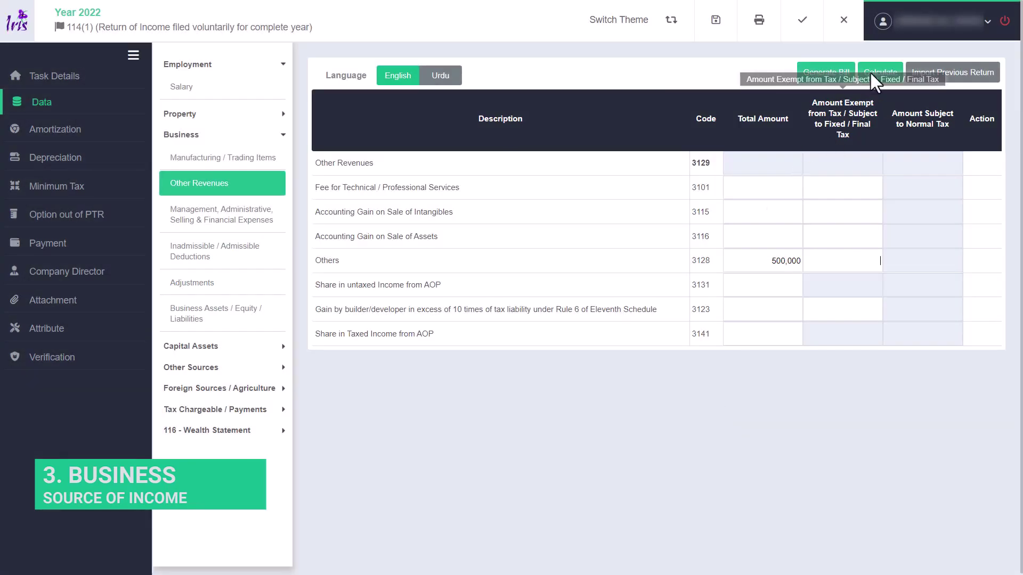
pyautogui.click(871, 74)
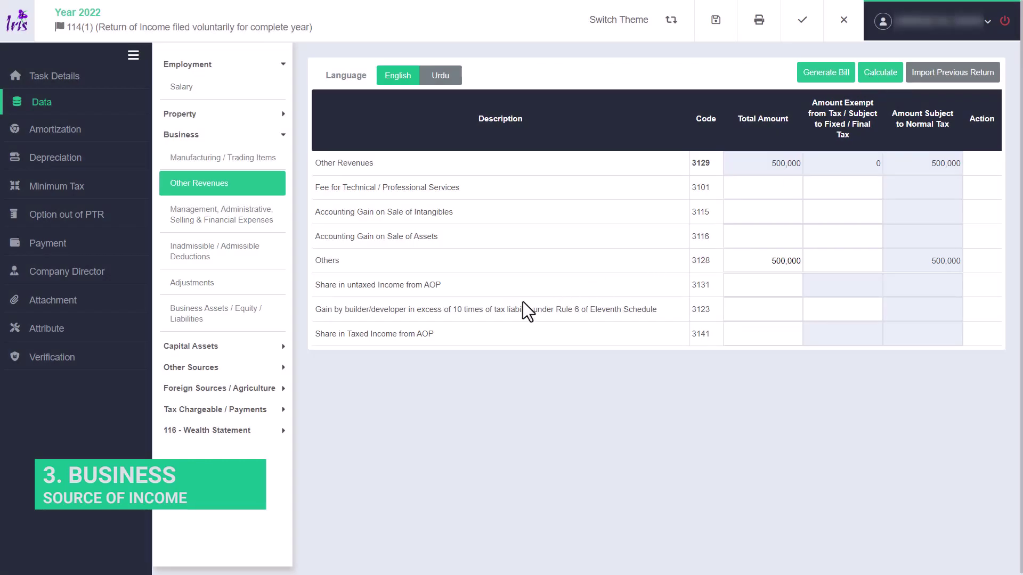
# - Enter 250,000 as Other Indirect Expenses under the business management, administrative, selling and financial expenses, and calculate the section
pyautogui.click(182, 137)
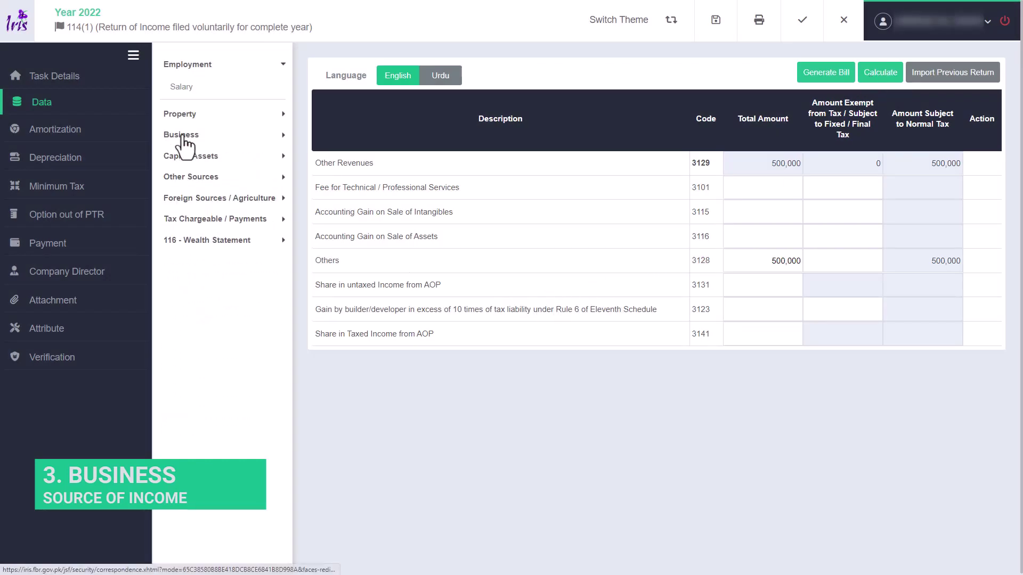
pyautogui.click(181, 136)
pyautogui.click(221, 221)
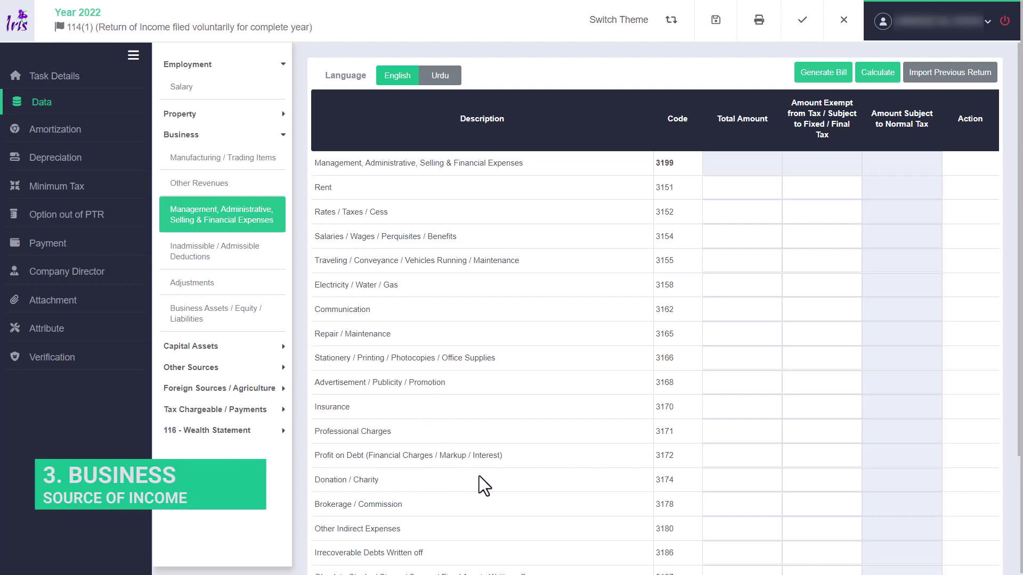
pyautogui.click(728, 529)
pyautogui.write('250000')
pyautogui.press('Tab')
pyautogui.click(875, 74)
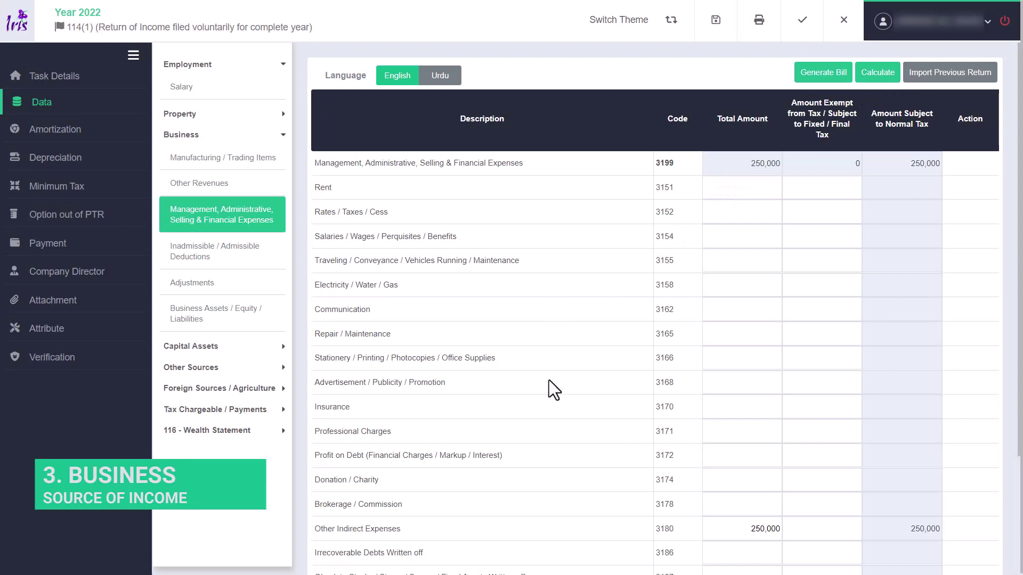
# - Enter 500,000 for both Other Assets and Capital under Business Assets / Equity / Liabilities and calculate the totals
pyautogui.click(219, 316)
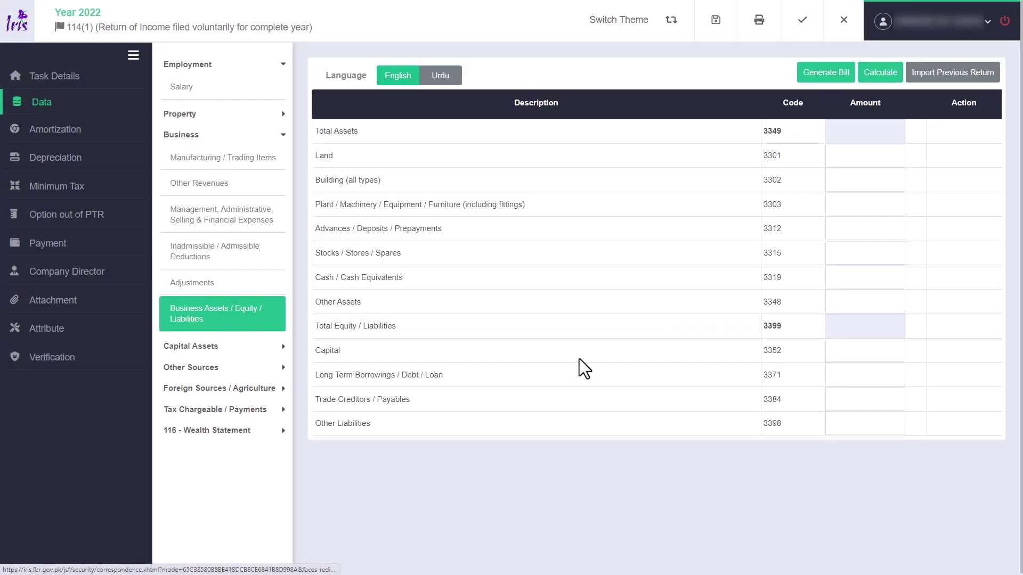
pyautogui.click(872, 305)
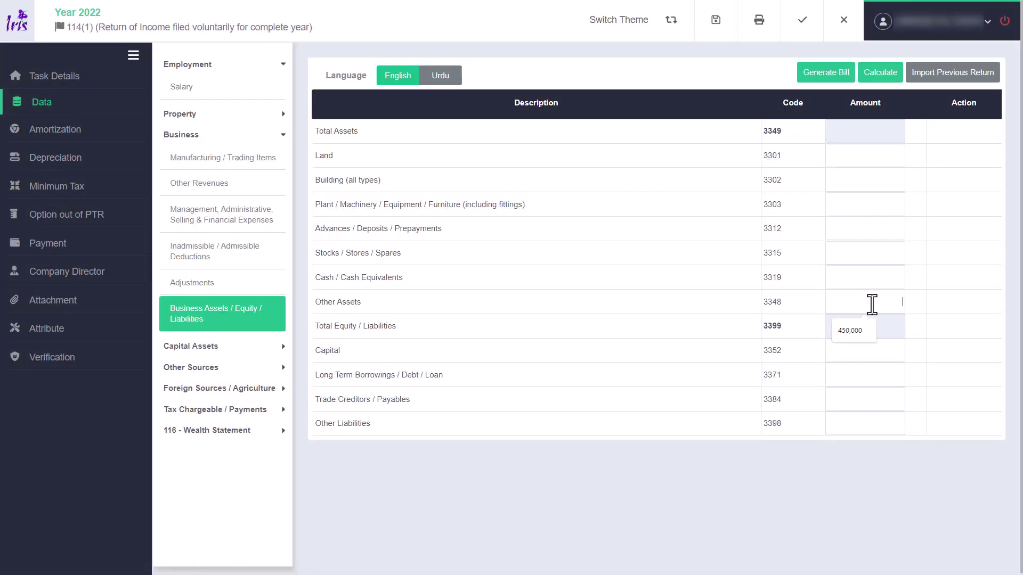
pyautogui.write('500000')
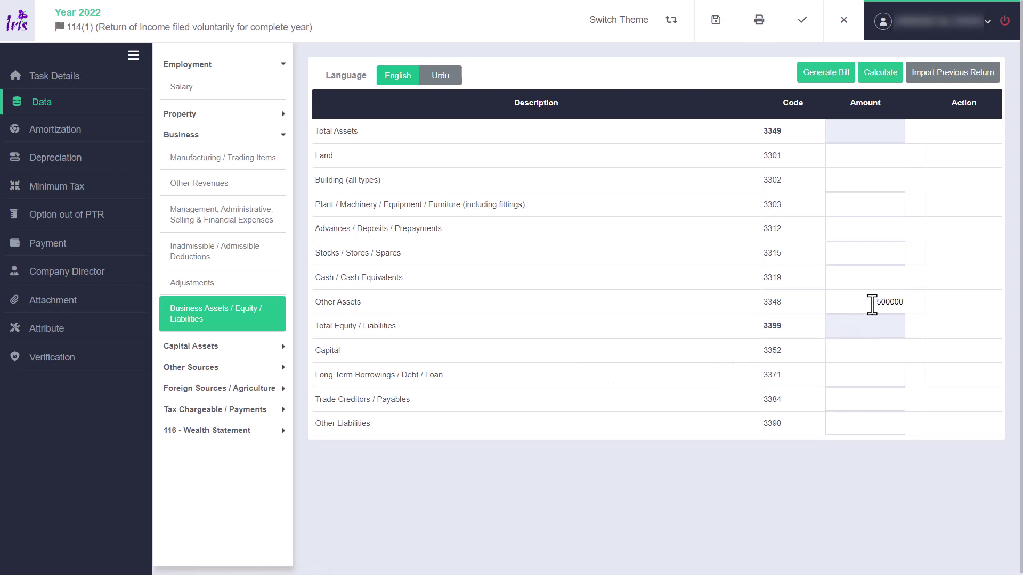
pyautogui.press('Tab')
pyautogui.write('500,000')
pyautogui.press('Tab')
pyautogui.click(878, 74)
pyautogui.click(877, 77)
# - Enter 600,000 as the total Foreign Salary Income under Foreign Sources and calculate the section
pyautogui.click(211, 138)
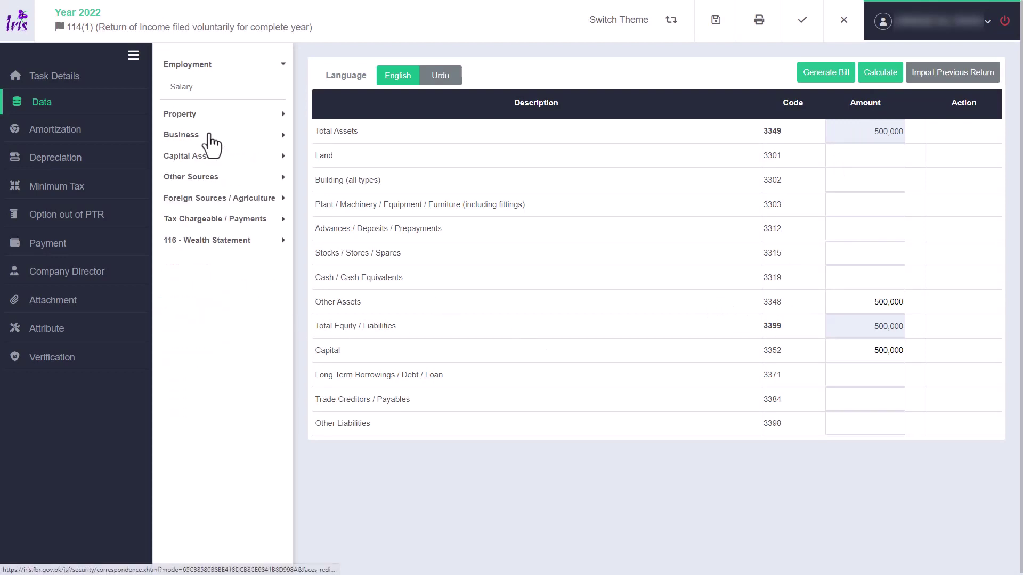
pyautogui.click(226, 199)
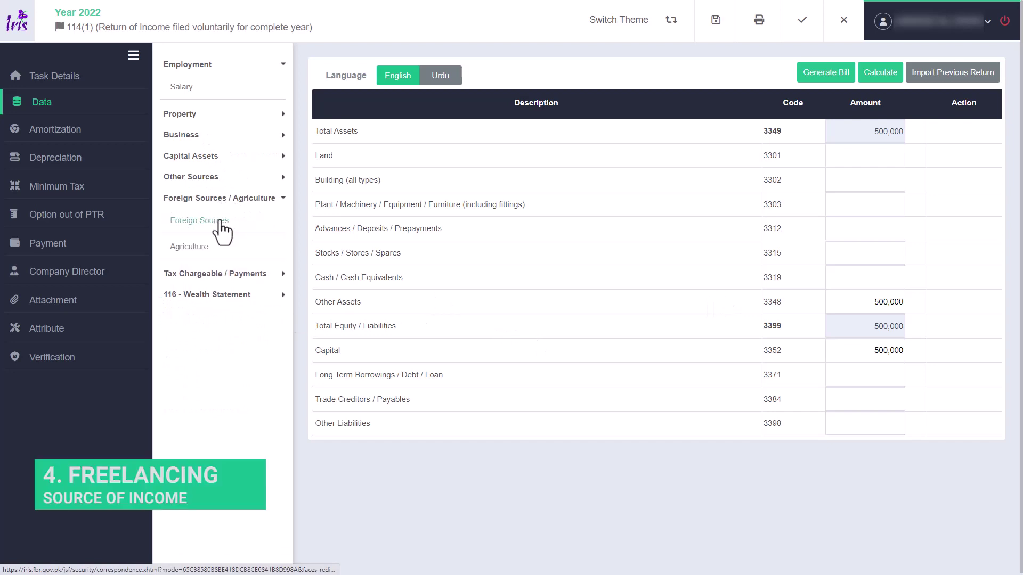
pyautogui.click(219, 222)
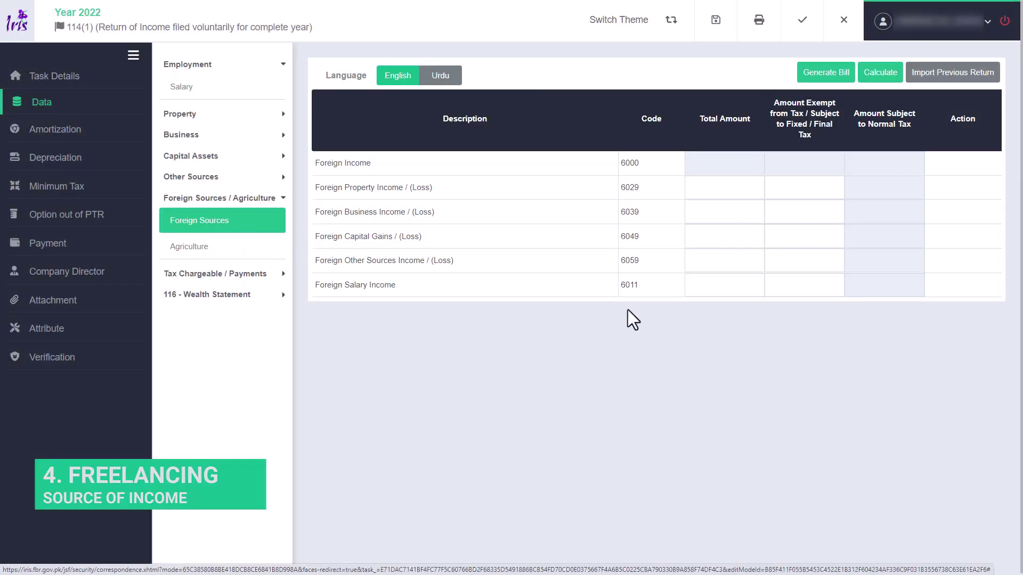
pyautogui.click(721, 287)
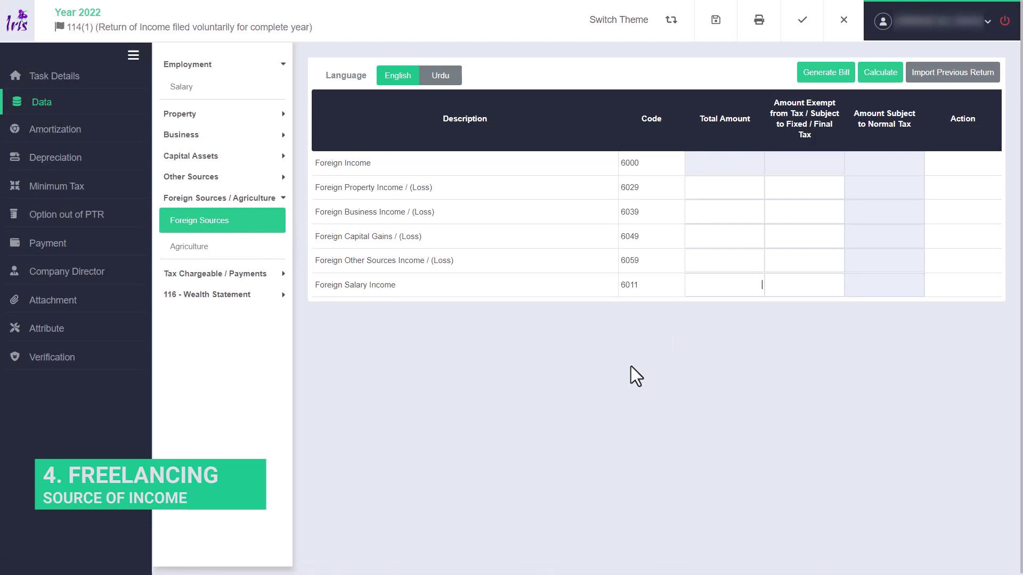
pyautogui.write('600000')
pyautogui.click(692, 347)
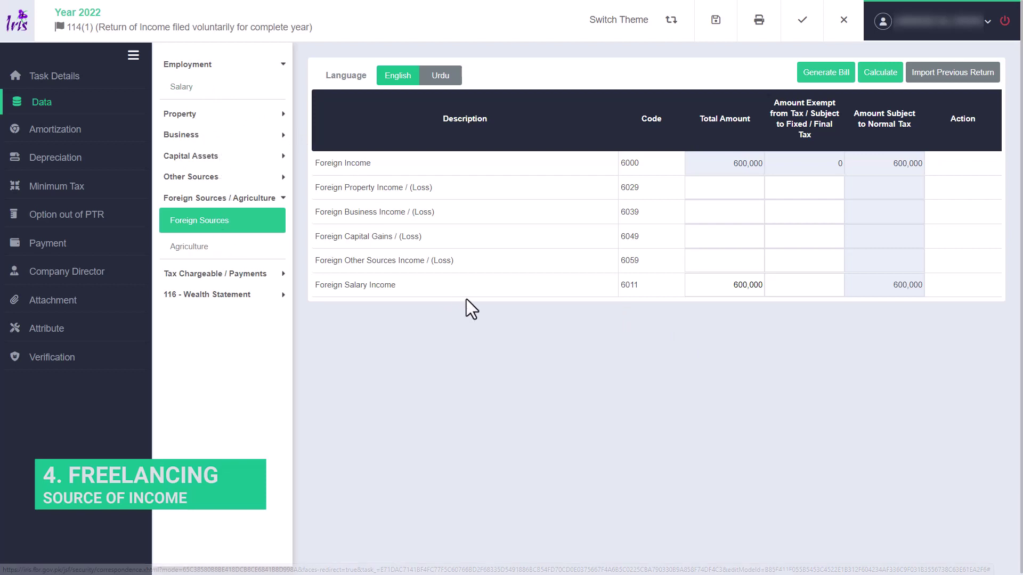
# - Enter 150,000 as the total Agriculture Income and calculate the section
pyautogui.click(193, 251)
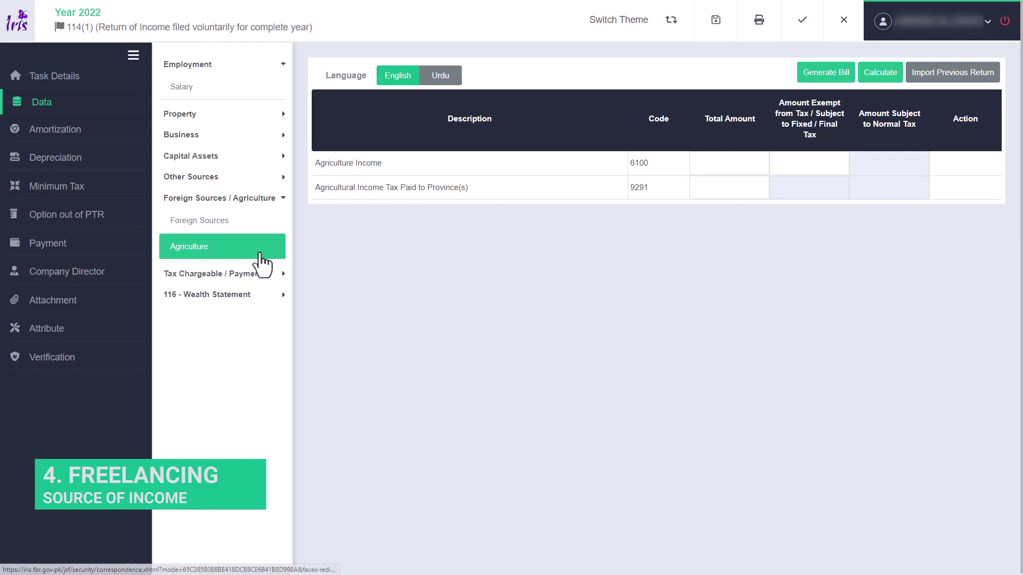
pyautogui.click(699, 161)
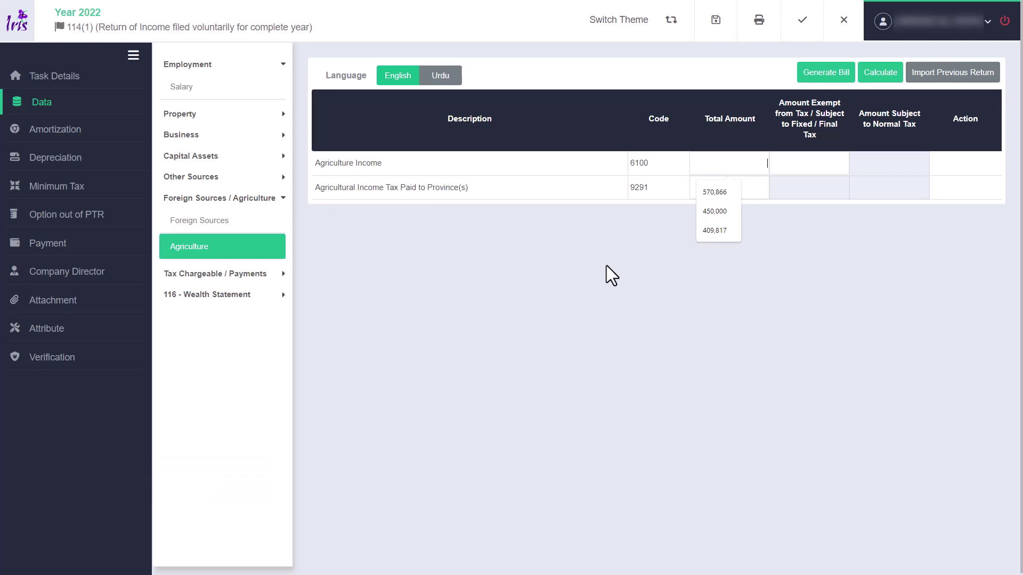
pyautogui.write('150000')
pyautogui.press('BackSpace')
pyautogui.write('0')
pyautogui.press('Tab')
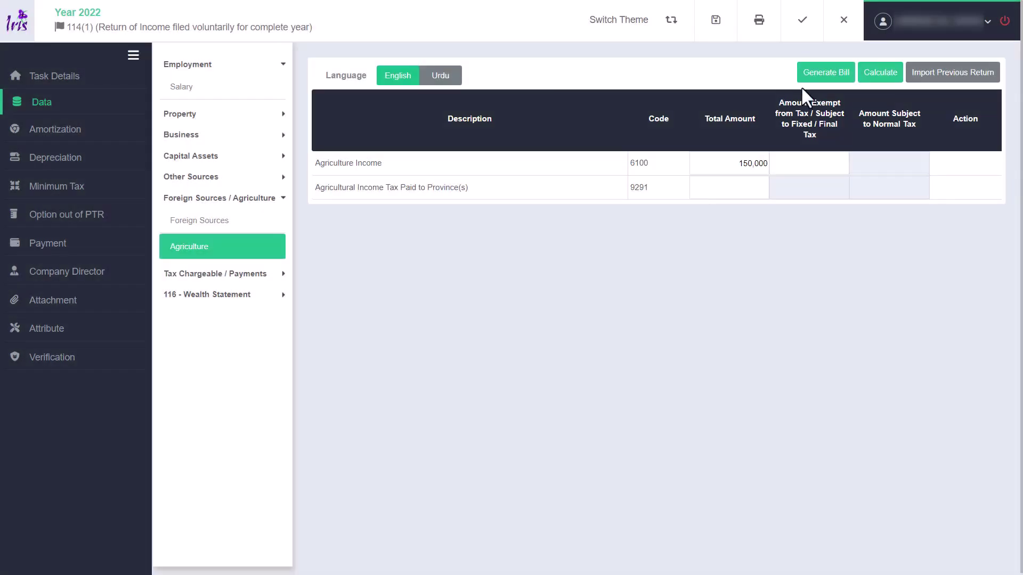
pyautogui.click(883, 80)
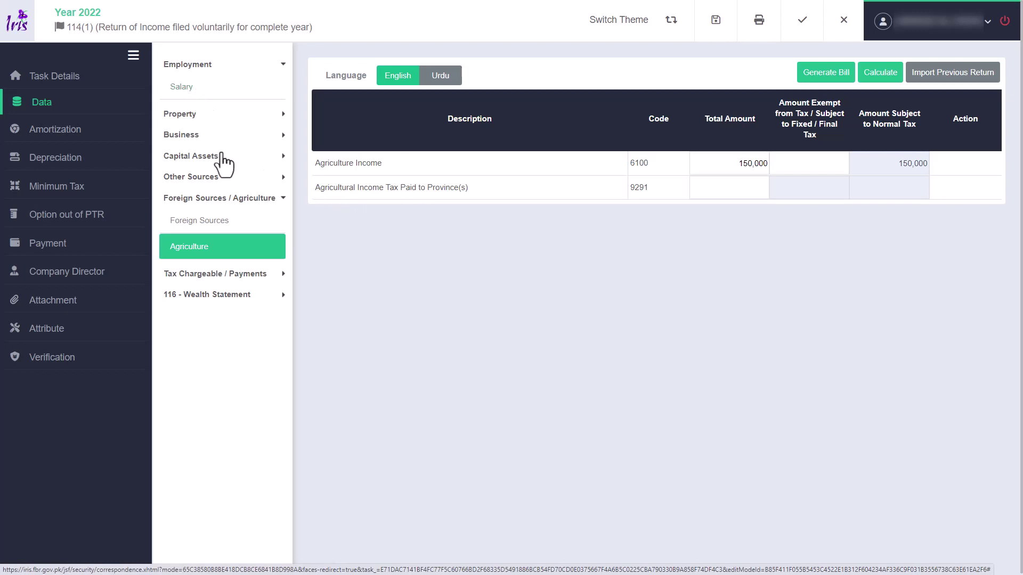
# - Review the entries under business revenues, expenses and assets, foreign sources and agriculture, and collapse the Business and Employment sections
pyautogui.click(211, 137)
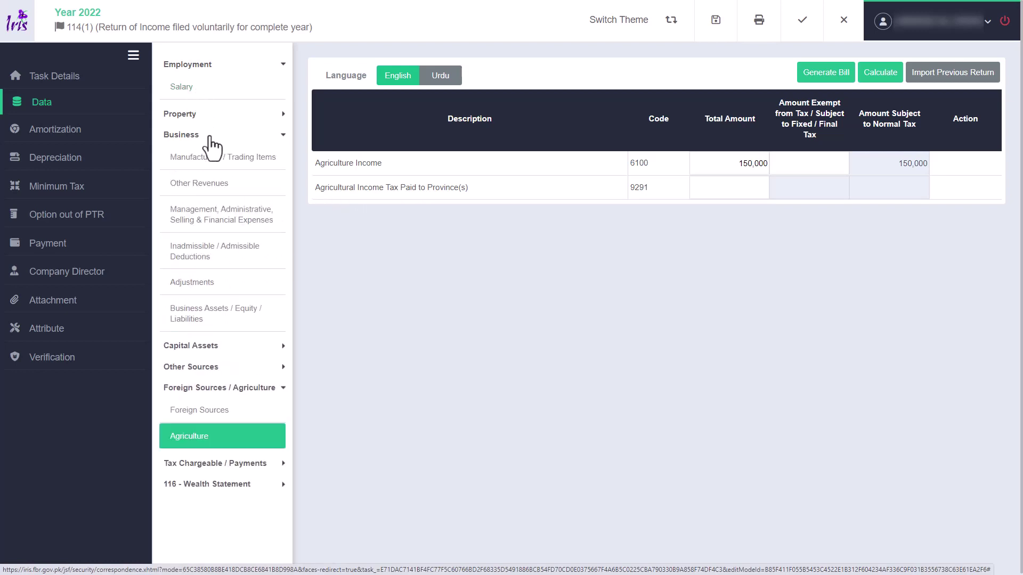
pyautogui.click(227, 184)
pyautogui.click(232, 218)
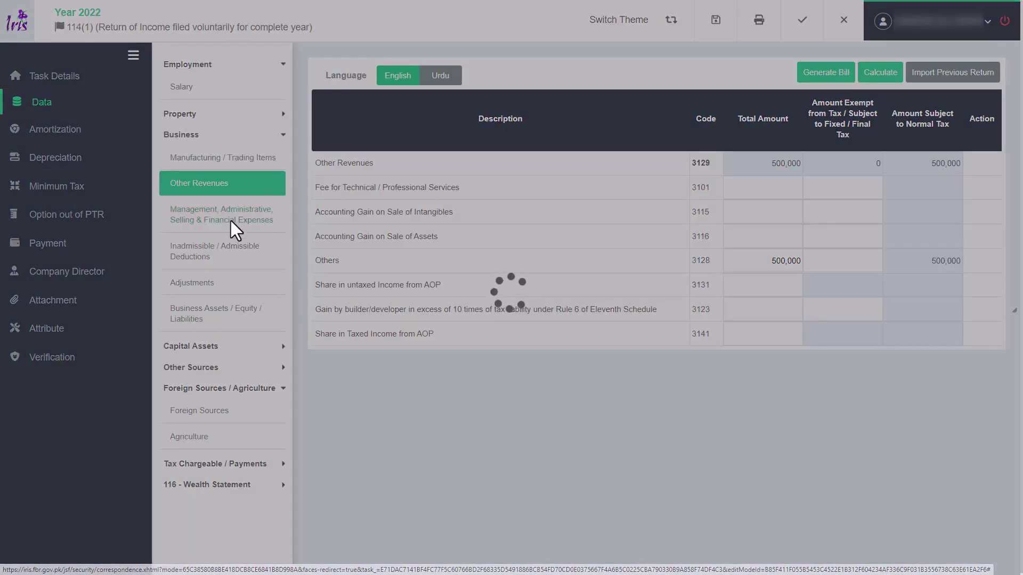
pyautogui.click(245, 313)
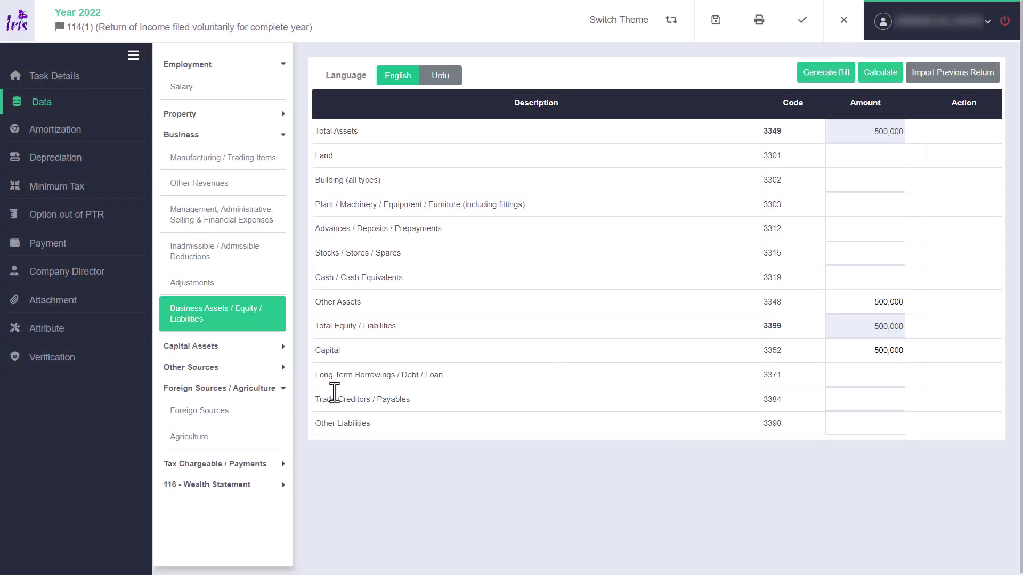
pyautogui.click(213, 411)
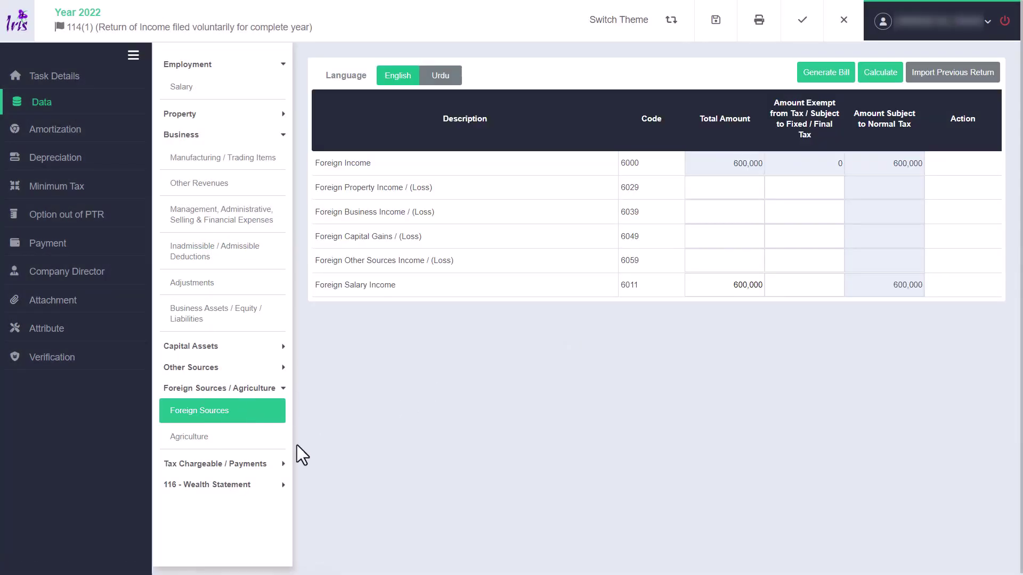
pyautogui.click(224, 438)
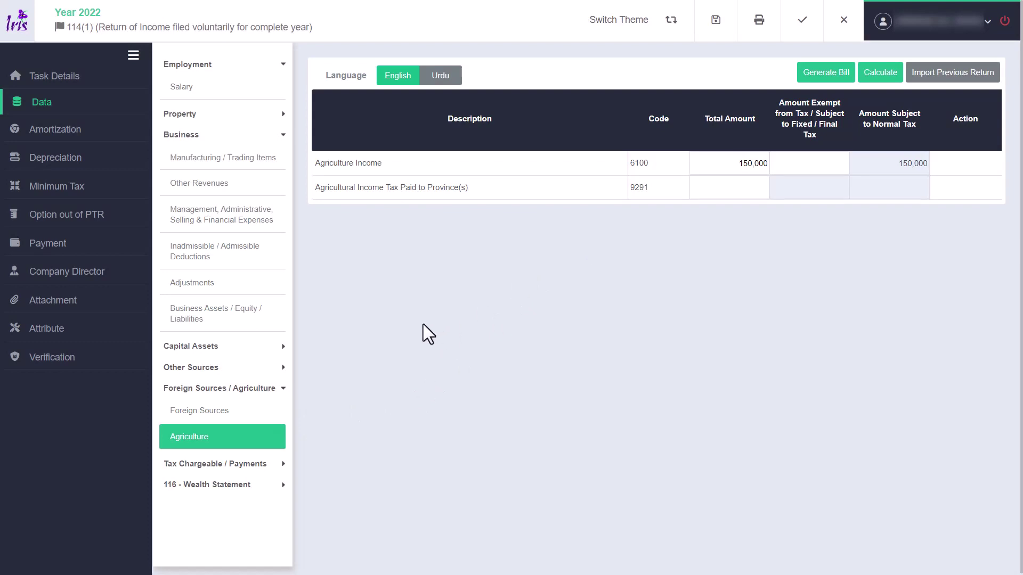
pyautogui.click(201, 135)
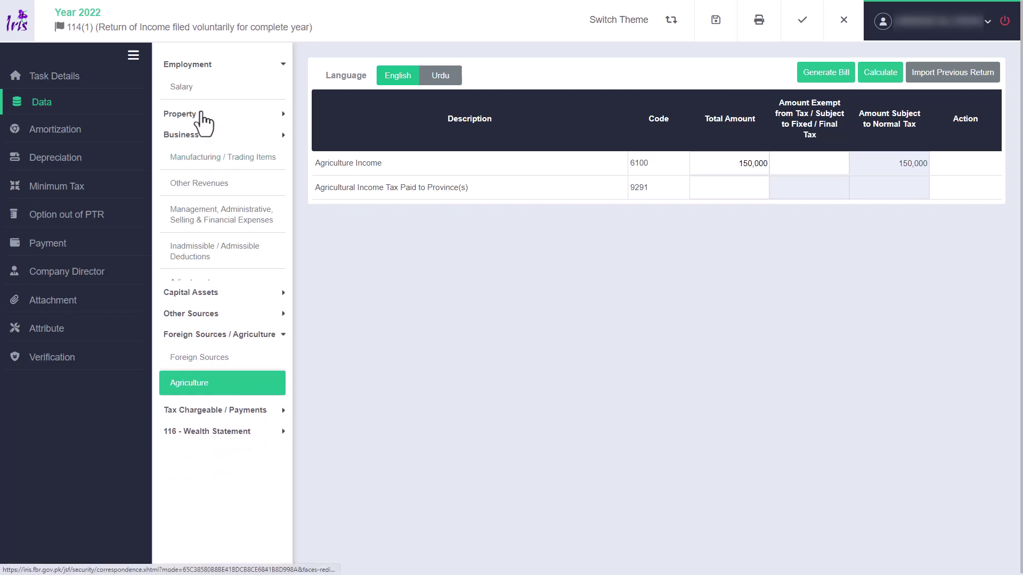
pyautogui.click(202, 66)
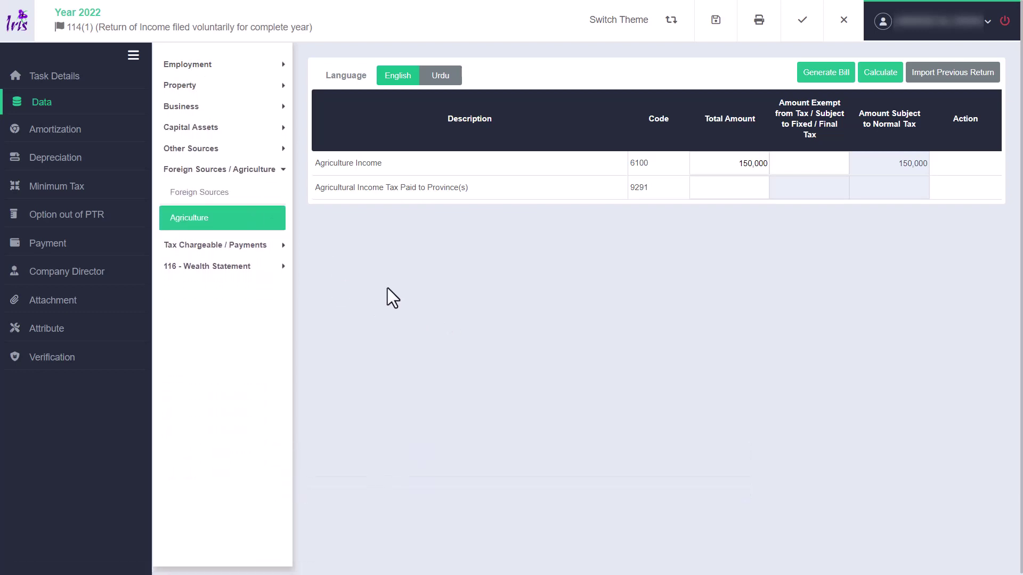
# - Open the Computations under Tax Chargeable / Payments and examine the income figures, taxable income and tax chargeable
pyautogui.click(246, 246)
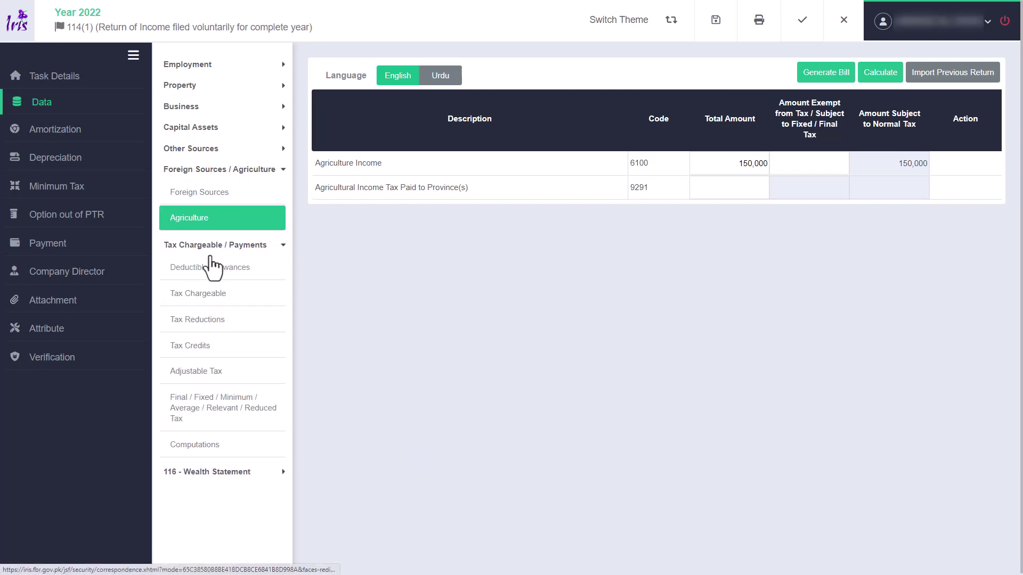
pyautogui.click(224, 456)
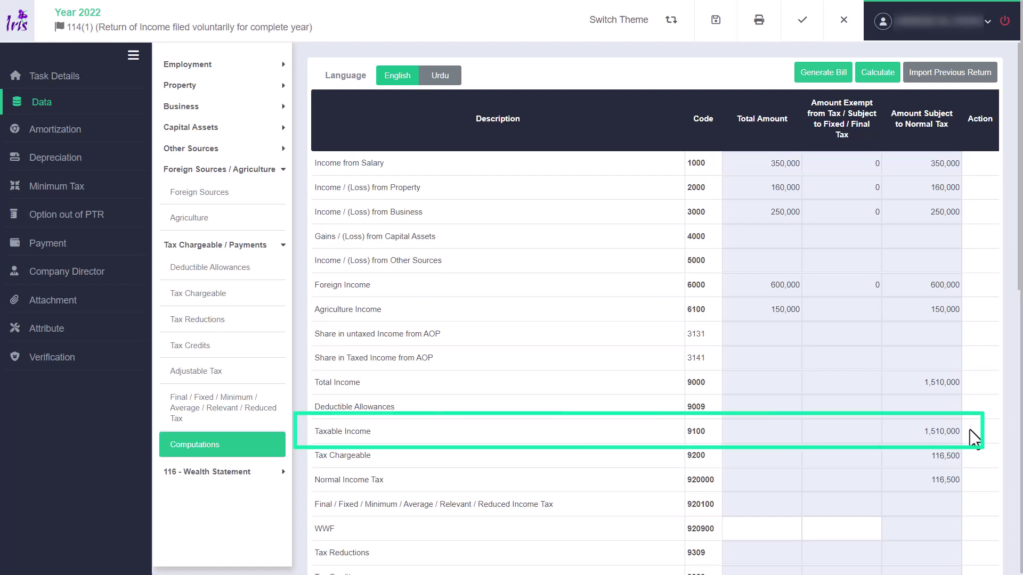
pyautogui.scroll(-1, 969, 429)
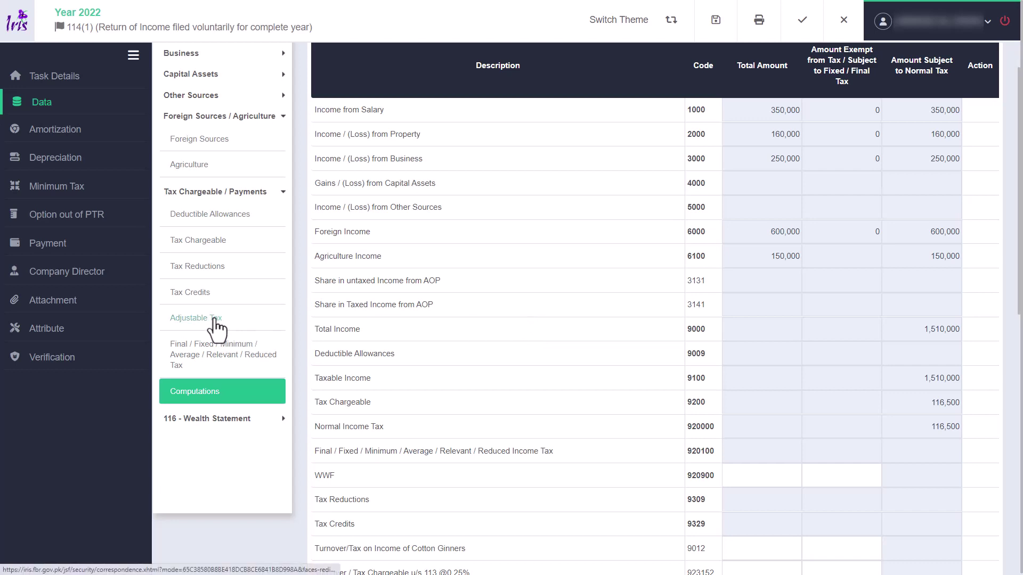
pyautogui.scroll(1, 207, 133)
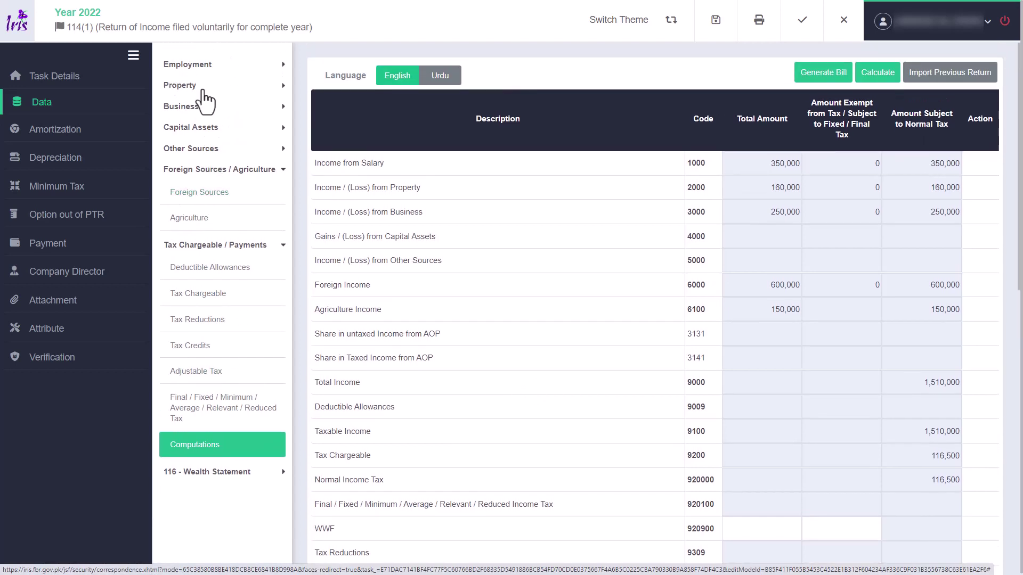
# - Enter 0 as the tax collected or deducted for Salary of Employees u/s 149 under Adjustable Tax
pyautogui.click(217, 377)
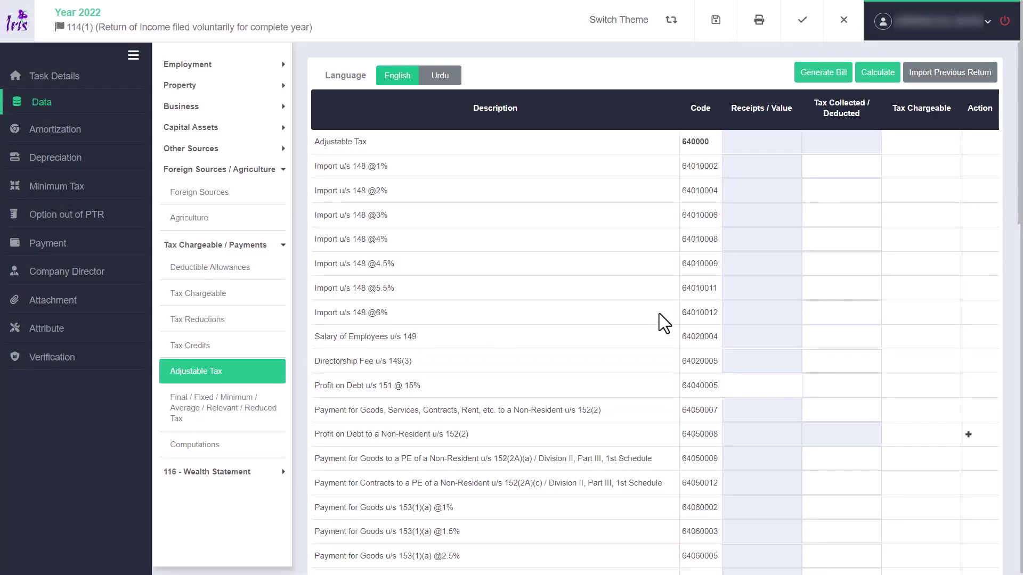
pyautogui.click(857, 339)
pyautogui.write('0')
pyautogui.press('Tab')
# - Examine the remaining Adjustable Tax entries, including bank withdrawals, motor vehicles, utility and phone bills, and immovable property
pyautogui.scroll(-6, 605, 335)
pyautogui.scroll(-2, 612, 327)
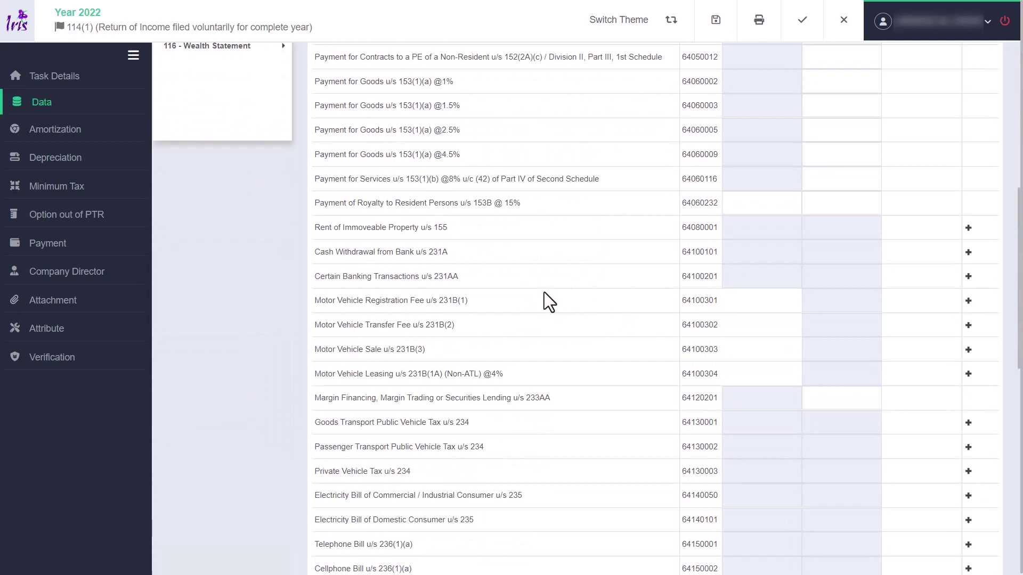
pyautogui.scroll(-1, 496, 304)
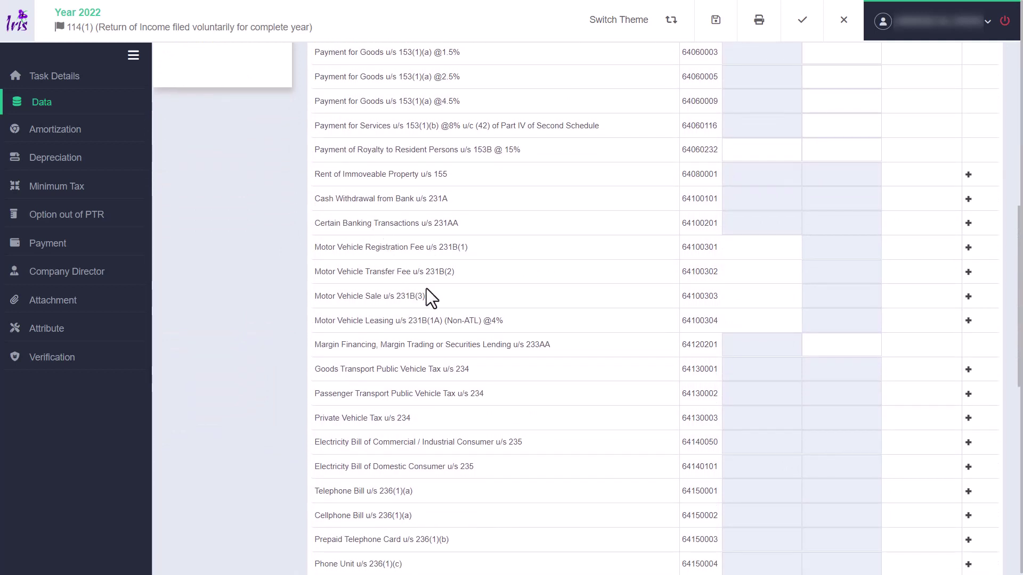
pyautogui.scroll(-1, 429, 298)
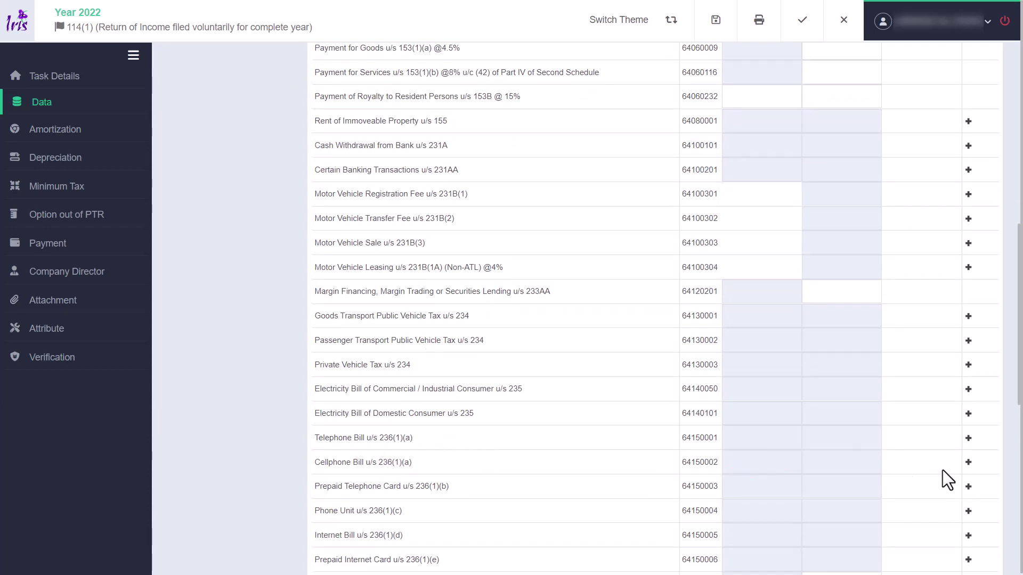
pyautogui.scroll(1, 916, 464)
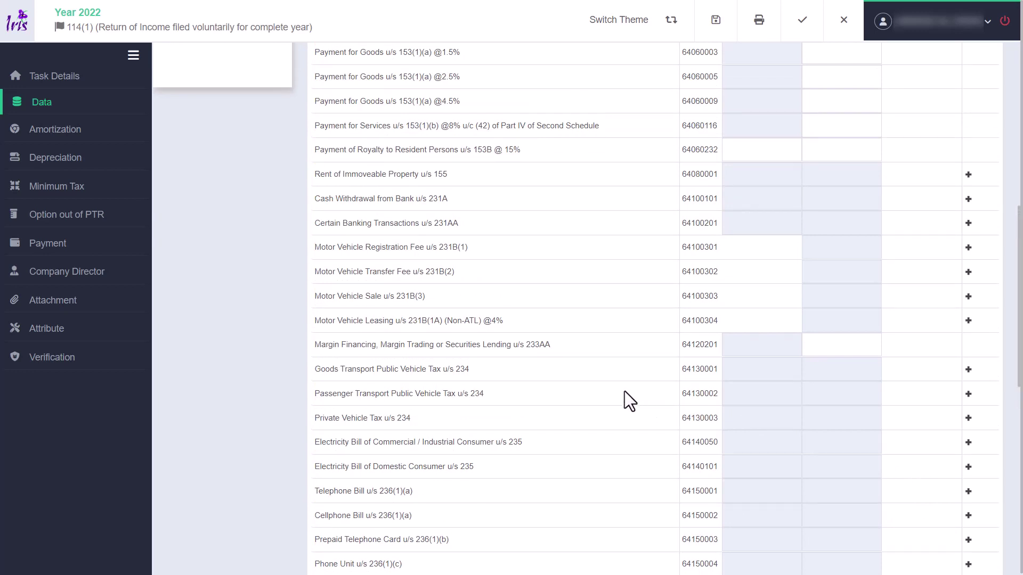
pyautogui.scroll(-1, 624, 400)
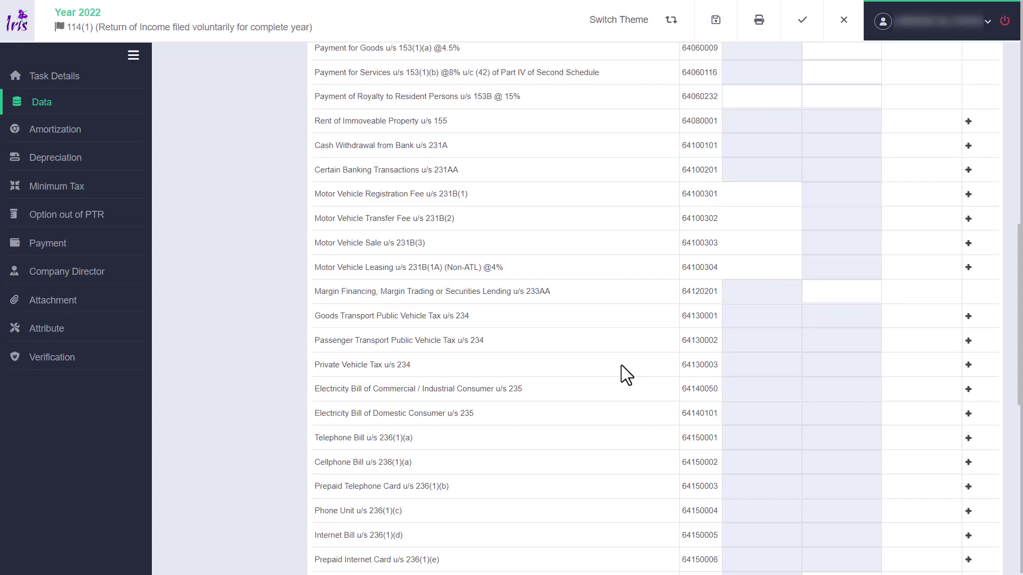
pyautogui.scroll(-9, 618, 364)
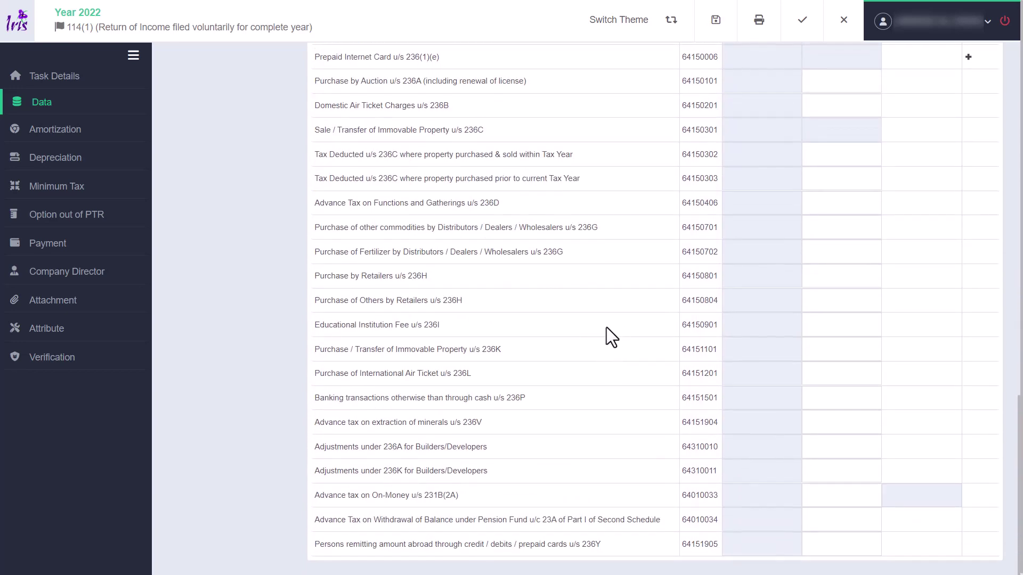
pyautogui.scroll(8, 608, 339)
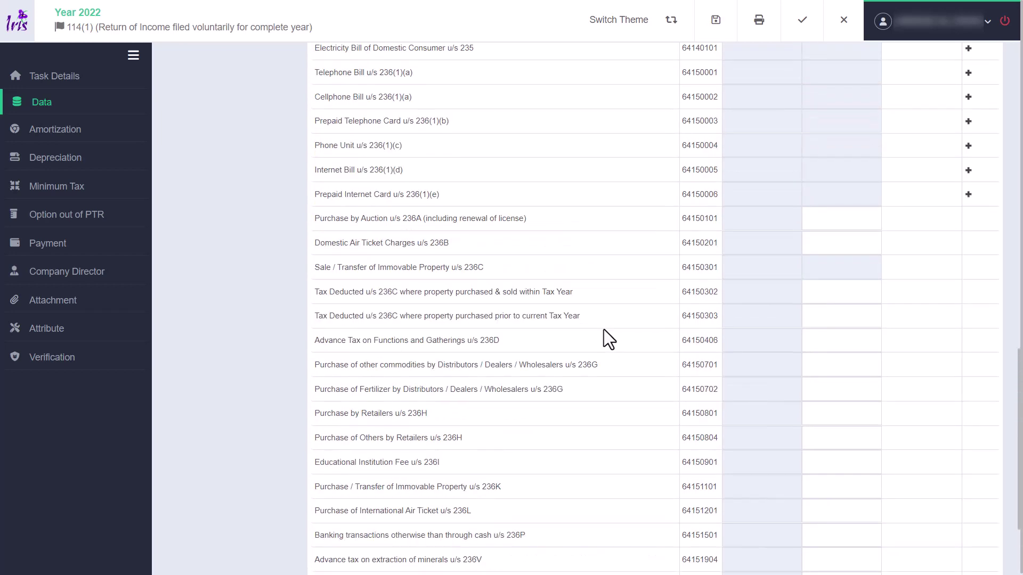
pyautogui.scroll(1, 610, 338)
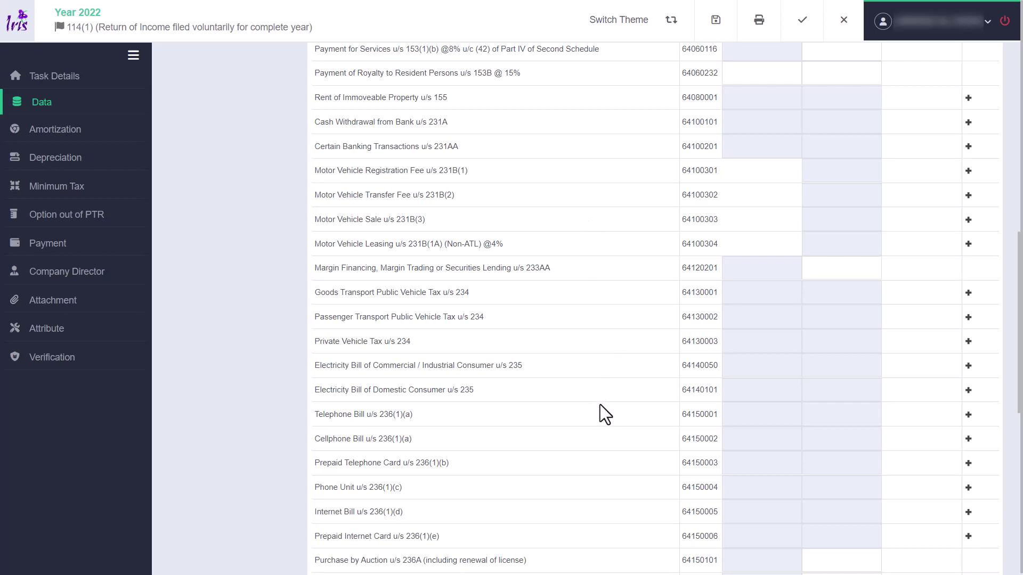
pyautogui.scroll(6, 600, 404)
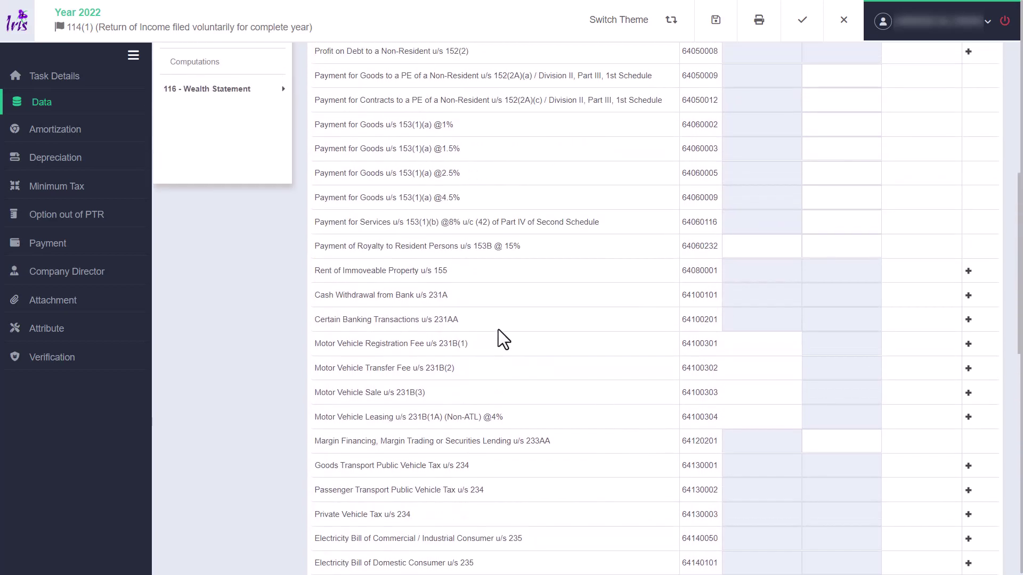
# - Check the admitted income tax in Computations, and view the bill form for it without generating the bill
pyautogui.click(211, 209)
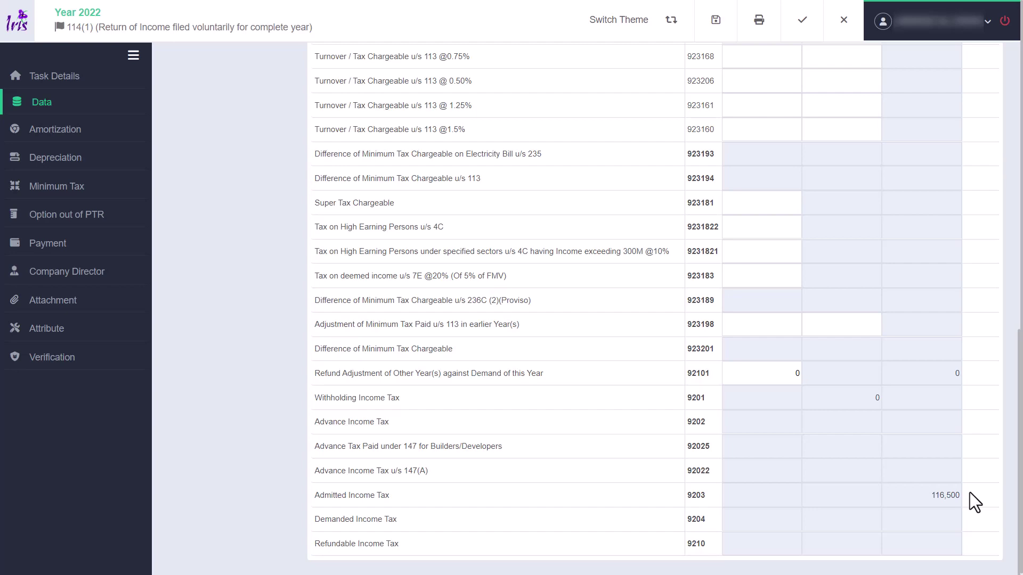
pyautogui.scroll(7, 927, 404)
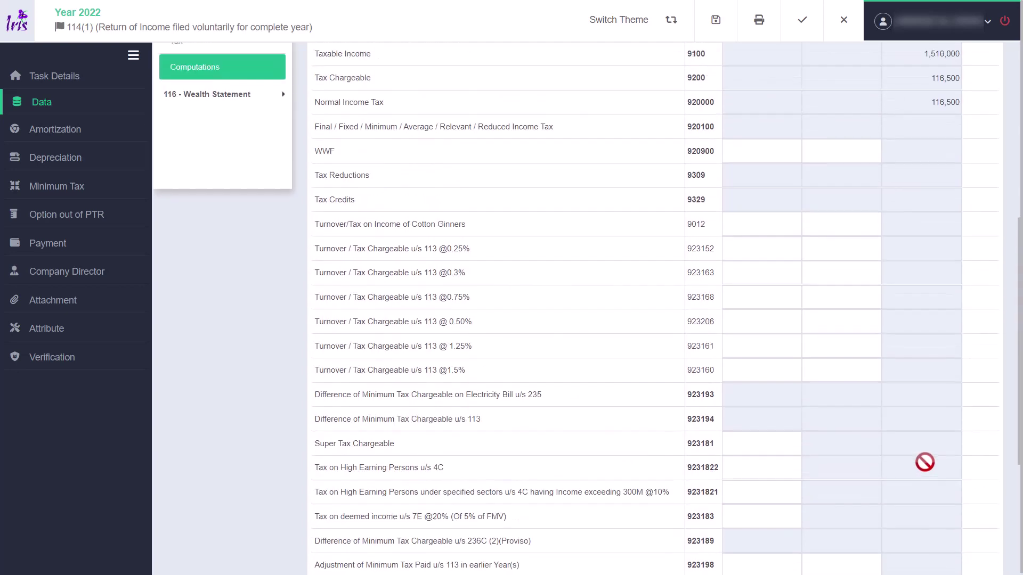
pyautogui.scroll(5, 925, 462)
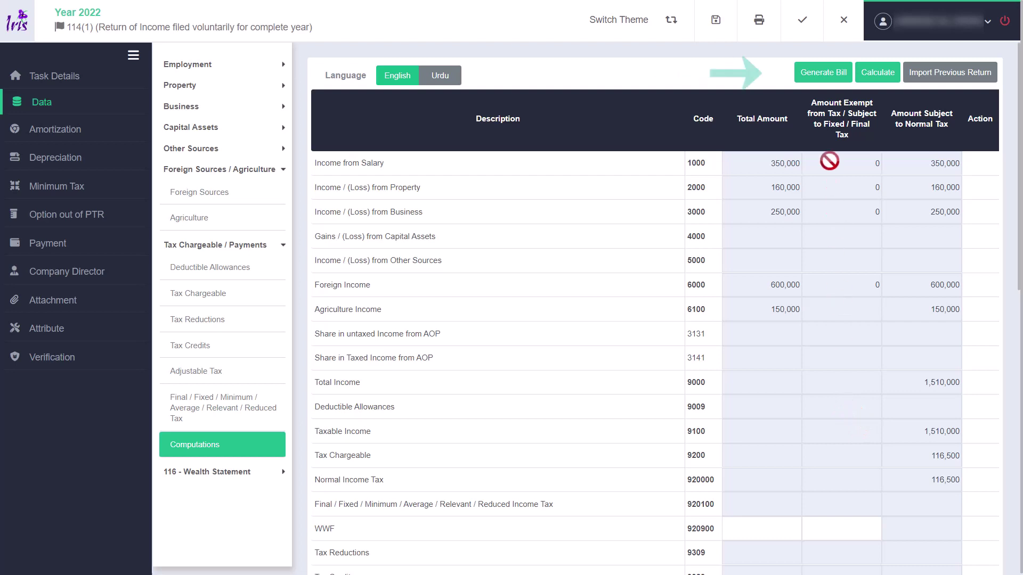
pyautogui.click(820, 79)
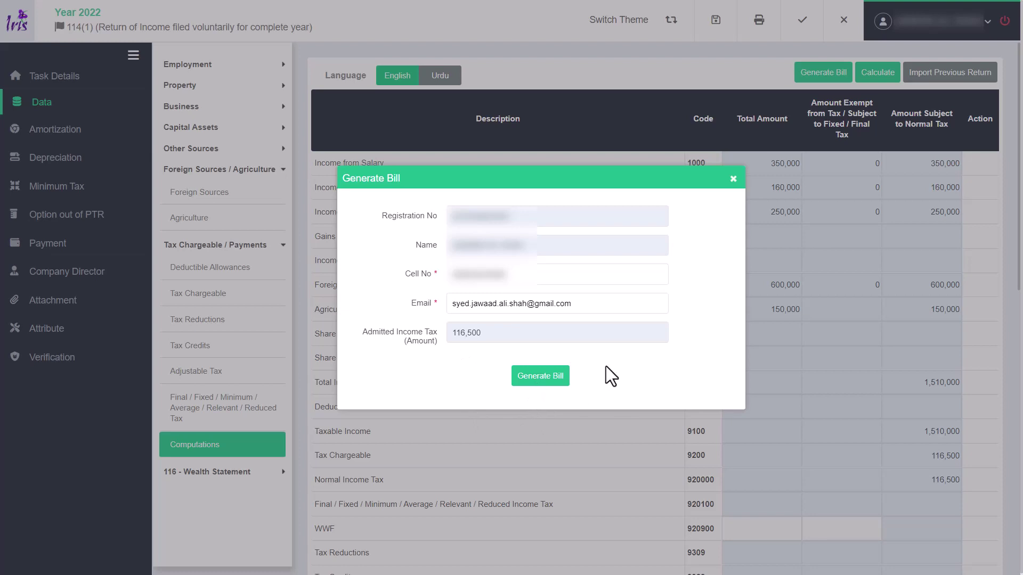
pyautogui.click(733, 179)
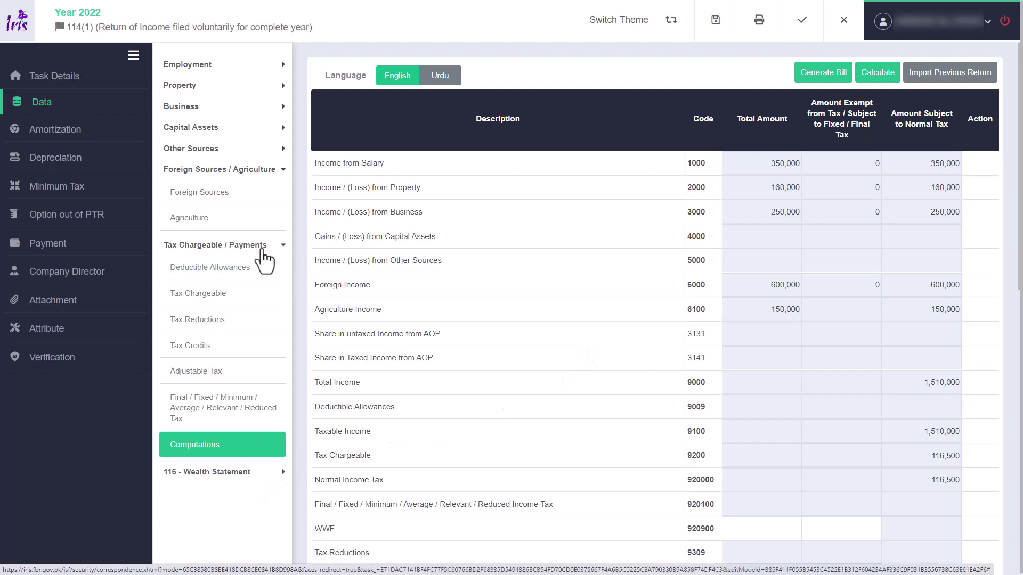
# - Collapse Tax Chargeable / Payments and expand 116 - Wealth Statement to view its sections, including Personal Assets / Liabilities
pyautogui.click(268, 249)
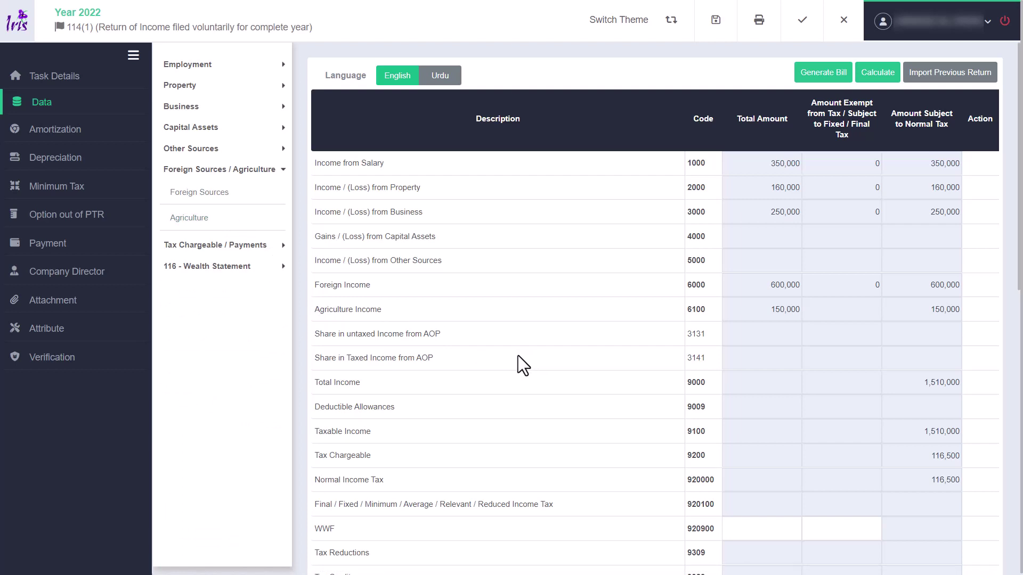
pyautogui.click(233, 267)
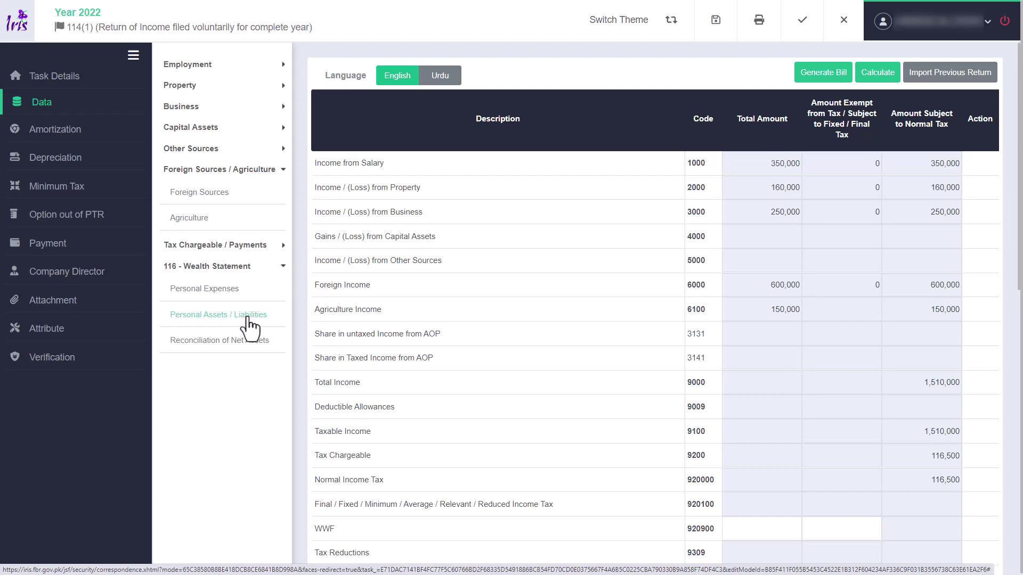
pyautogui.click(247, 317)
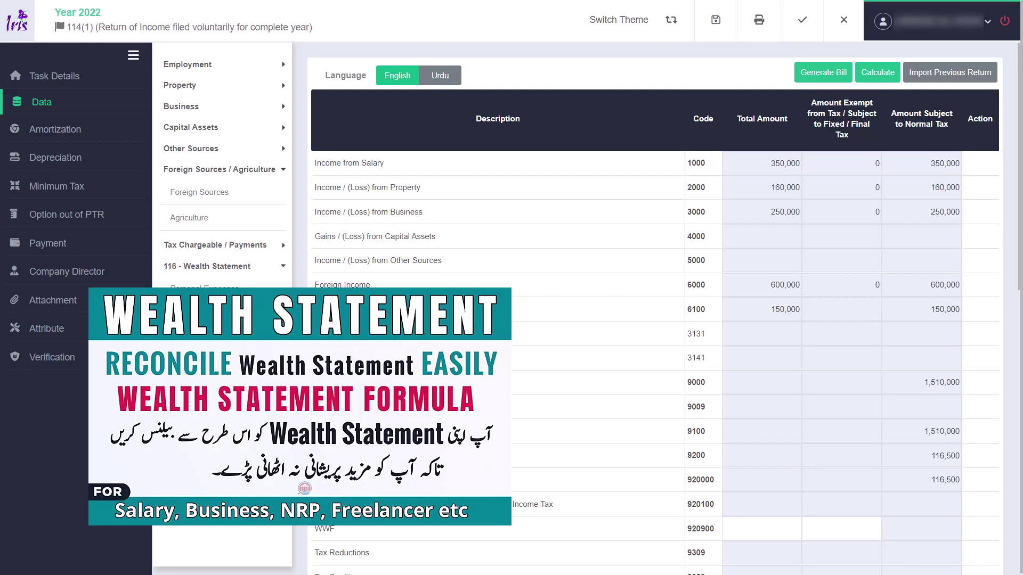